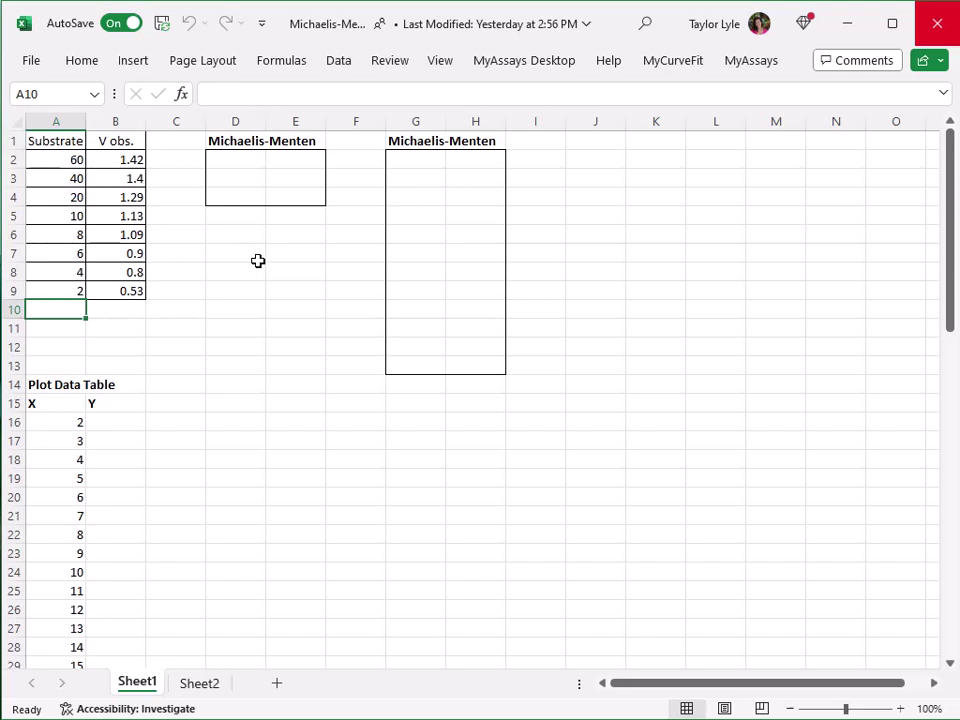
# Enter =MyCurveFit.MichaelisMenten(A2:A9,B2:B9) as an array in D2:E4, giving Vmax 1.524167, Km 3.660129.
pyautogui.moveTo(238, 161); pyautogui.dragTo(280, 179)
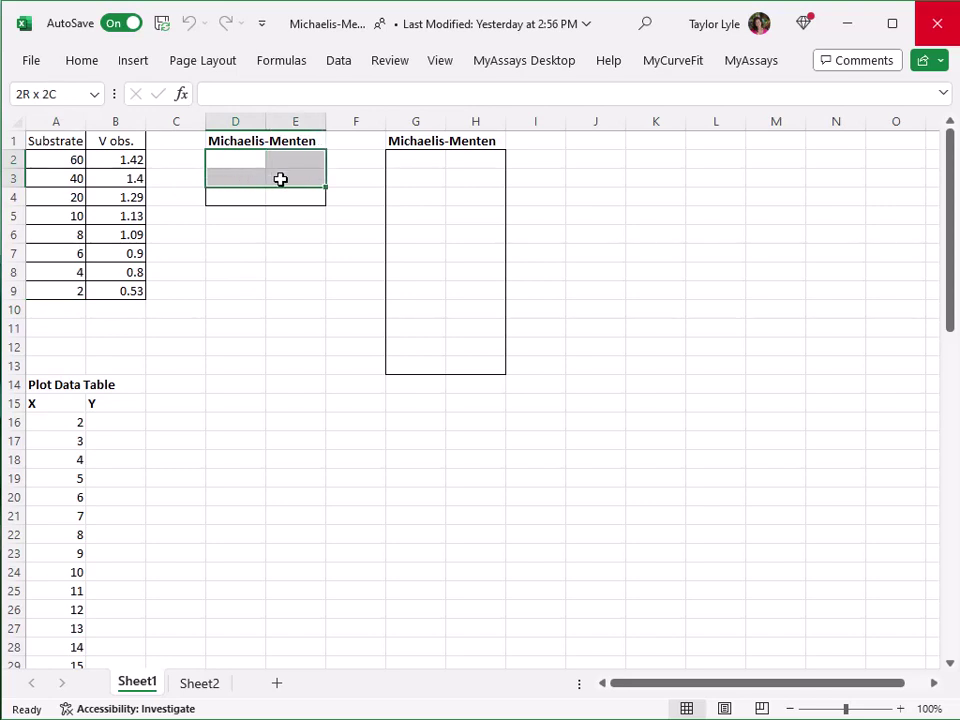
pyautogui.moveTo(280, 179); pyautogui.dragTo(281, 197)
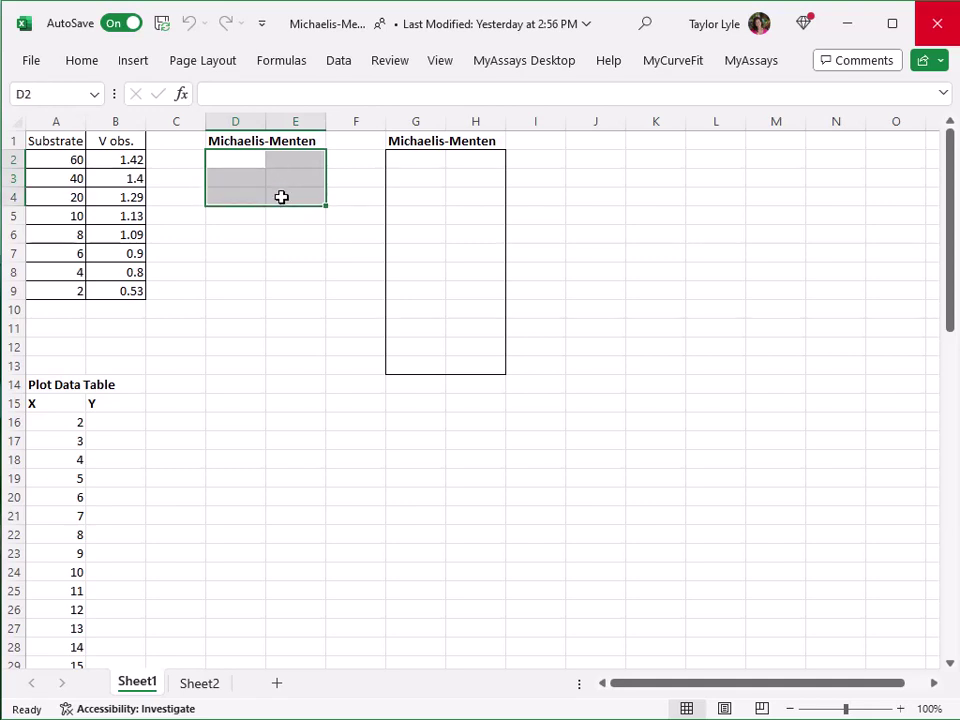
pyautogui.write('=mycu')
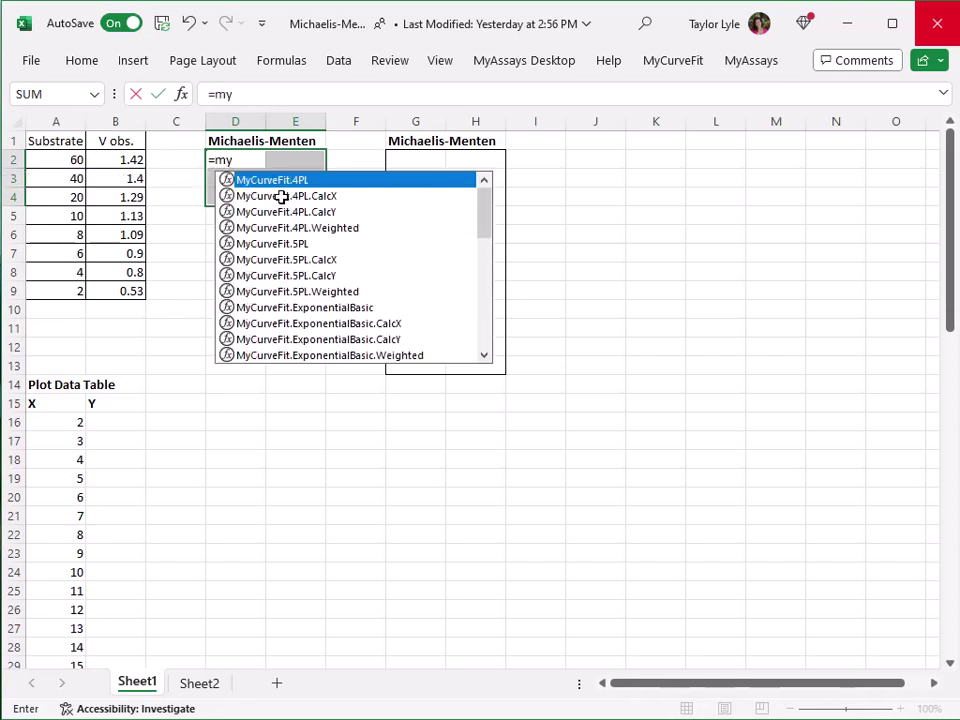
pyautogui.scroll(-4, 320, 226)
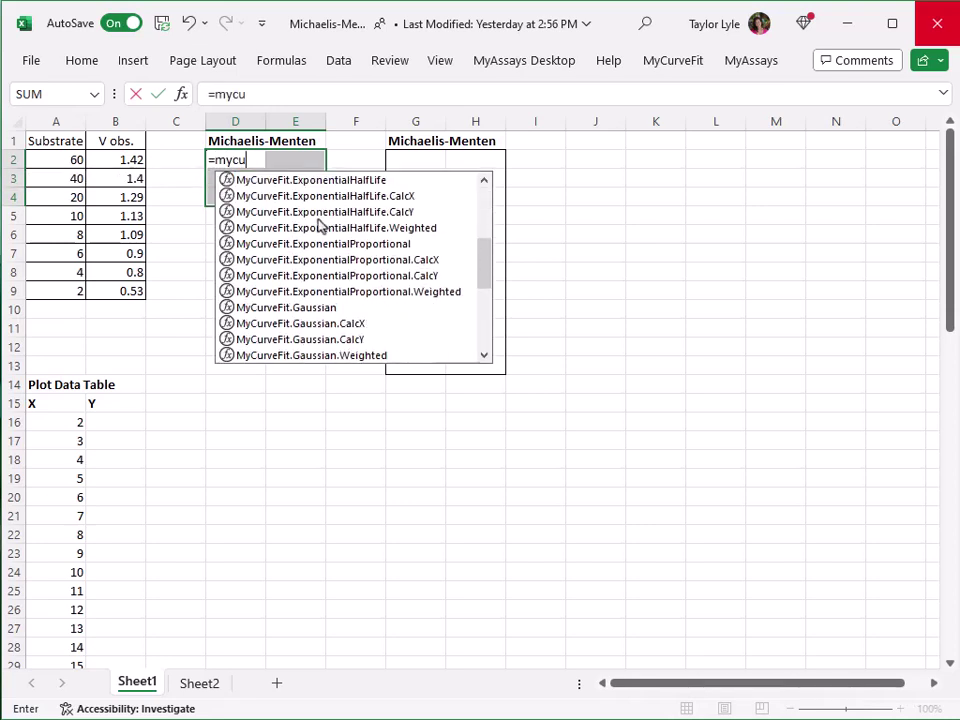
pyautogui.scroll(-1, 321, 223)
pyautogui.doubleClick(332, 323)
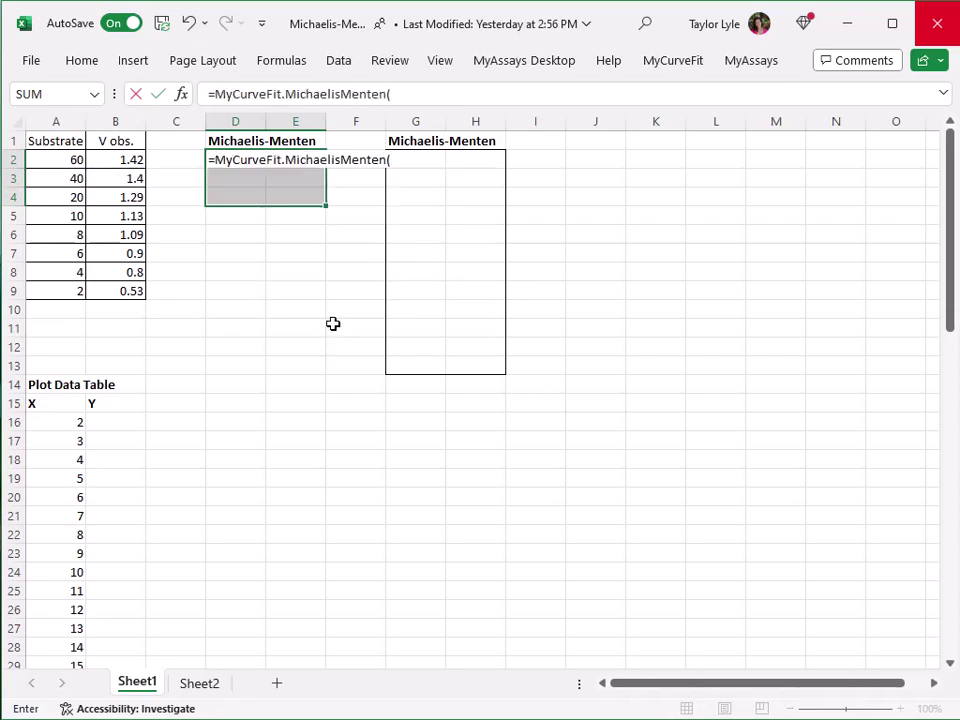
pyautogui.moveTo(62, 152); pyautogui.dragTo(62, 286)
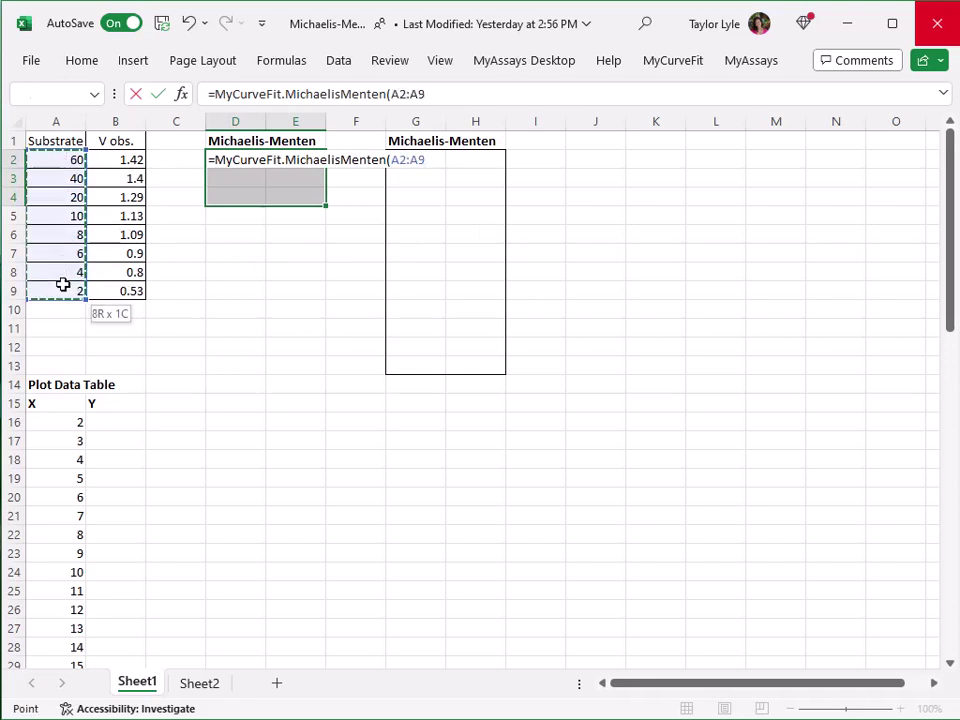
pyautogui.write(',')
pyautogui.moveTo(120, 160); pyautogui.dragTo(129, 284)
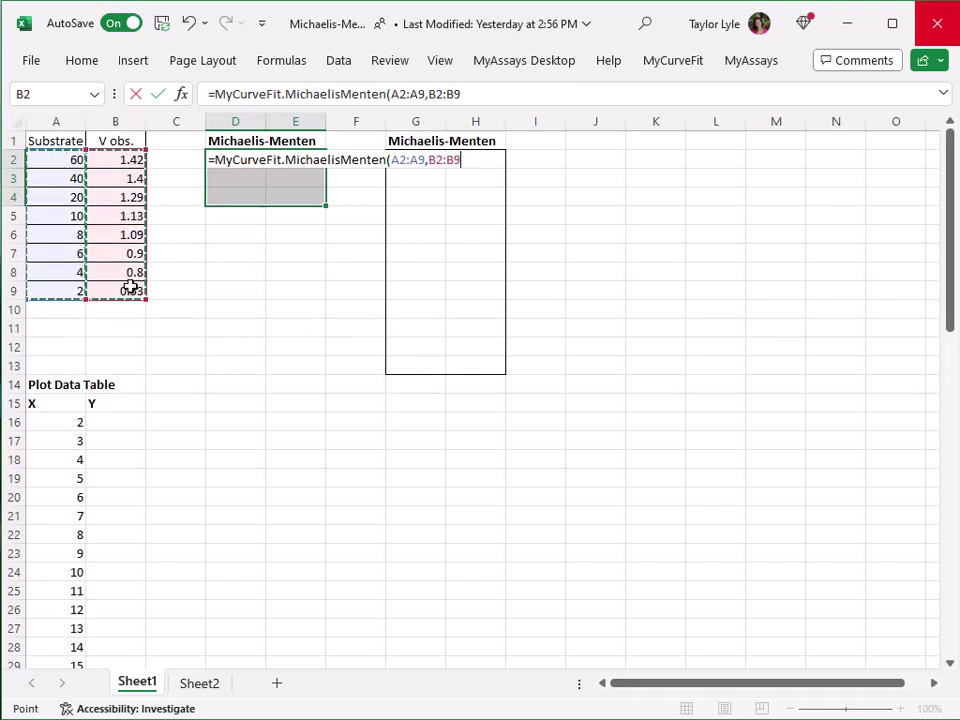
pyautogui.hotkey('ctrl', 'shift', 'Return')
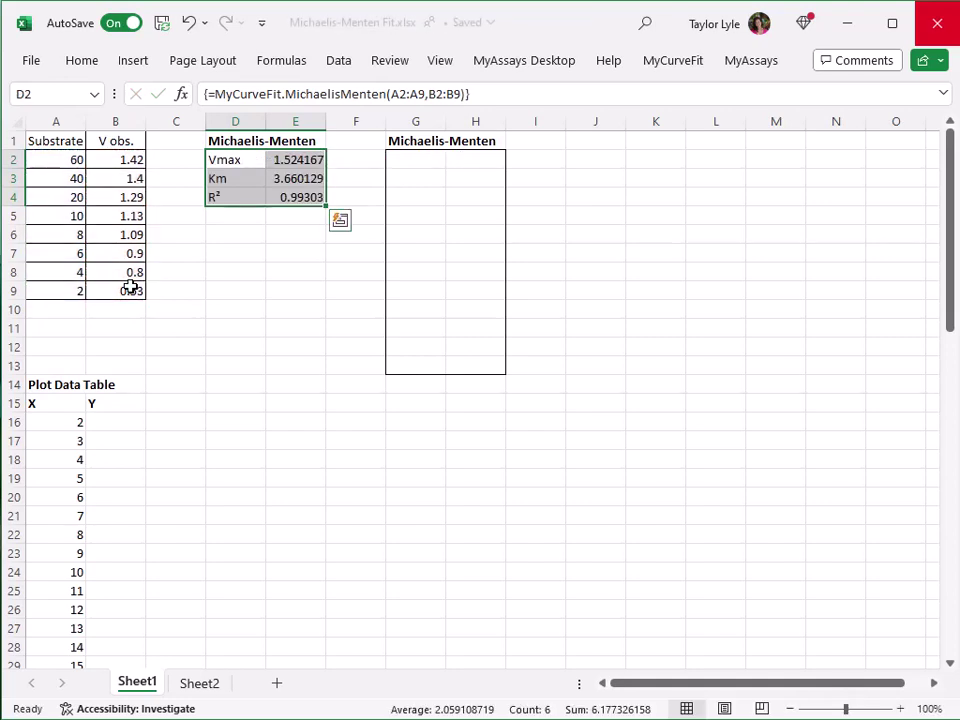
pyautogui.click(251, 273)
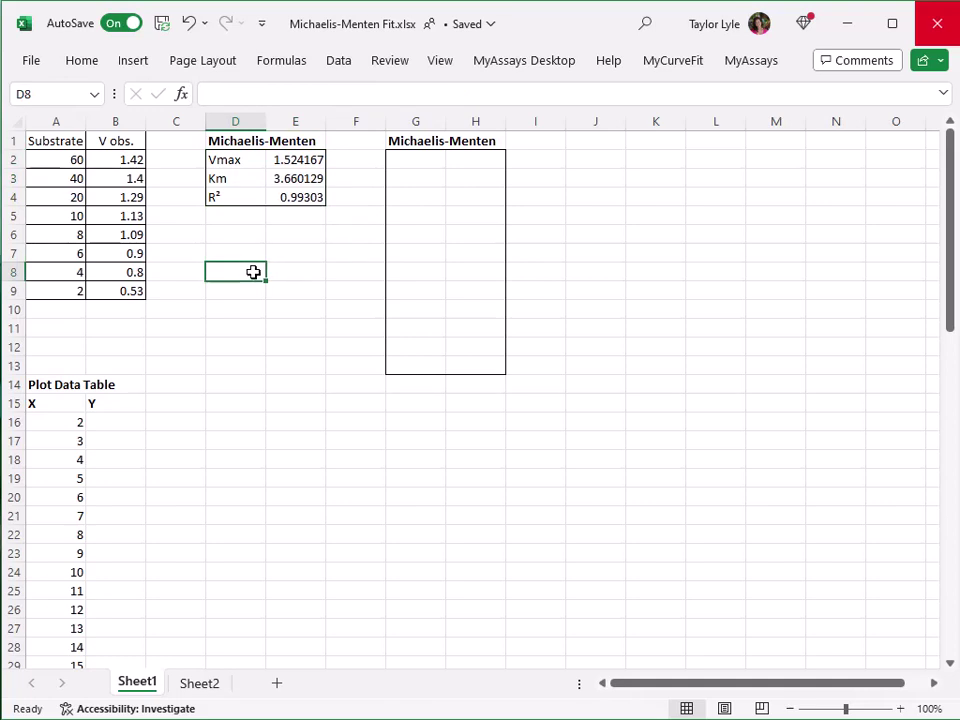
# Array-enter =MyCurveFit.MichaelisMenten(A2:A9,B2:B9) across G2:H13, adding aR² 0.990707, F 427.4301 and AICc -30.3802.
pyautogui.moveTo(416, 167); pyautogui.dragTo(454, 368)
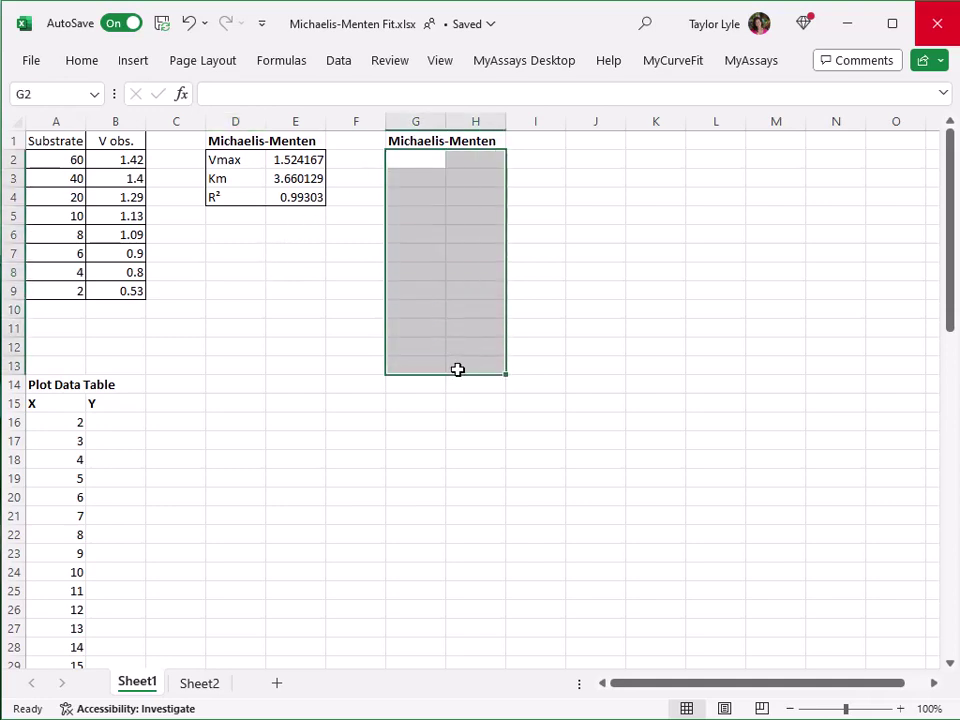
pyautogui.write('=mycur')
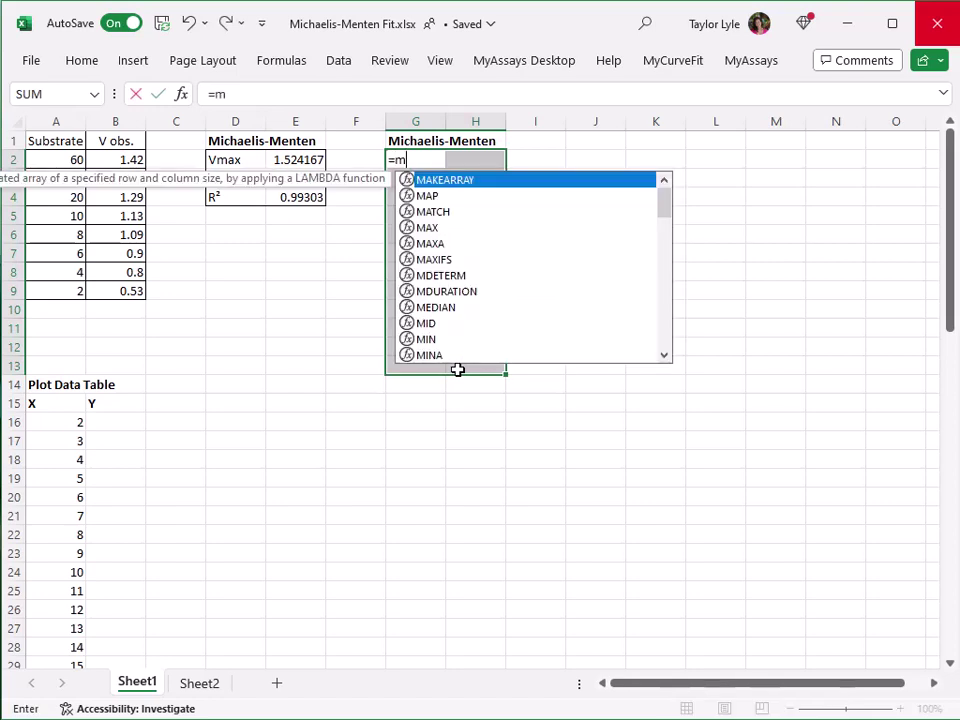
pyautogui.scroll(-5, 480, 310)
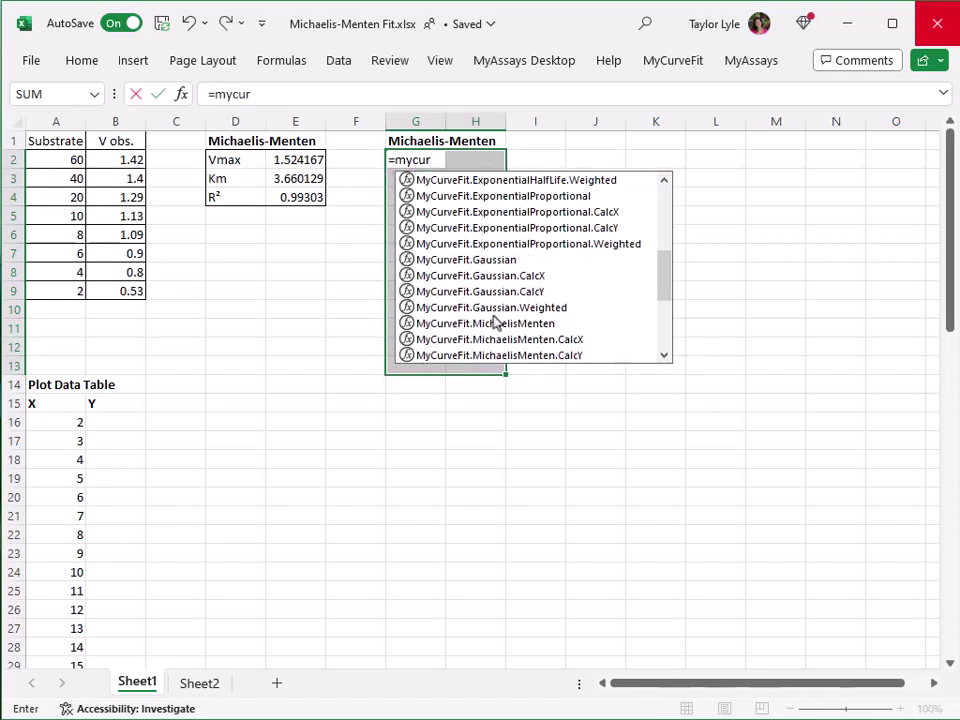
pyautogui.doubleClick(440, 322)
pyautogui.moveTo(56, 160); pyautogui.dragTo(60, 286)
pyautogui.write(',')
pyautogui.moveTo(133, 158); pyautogui.dragTo(133, 289)
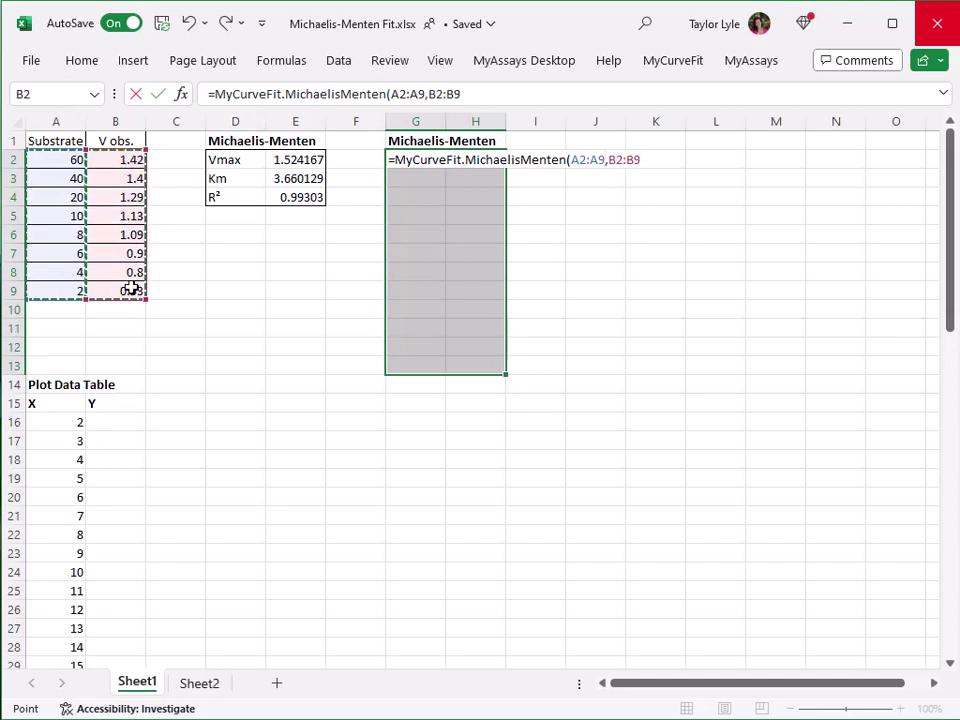
pyautogui.hotkey('ctrl', 'shift', 'Return')
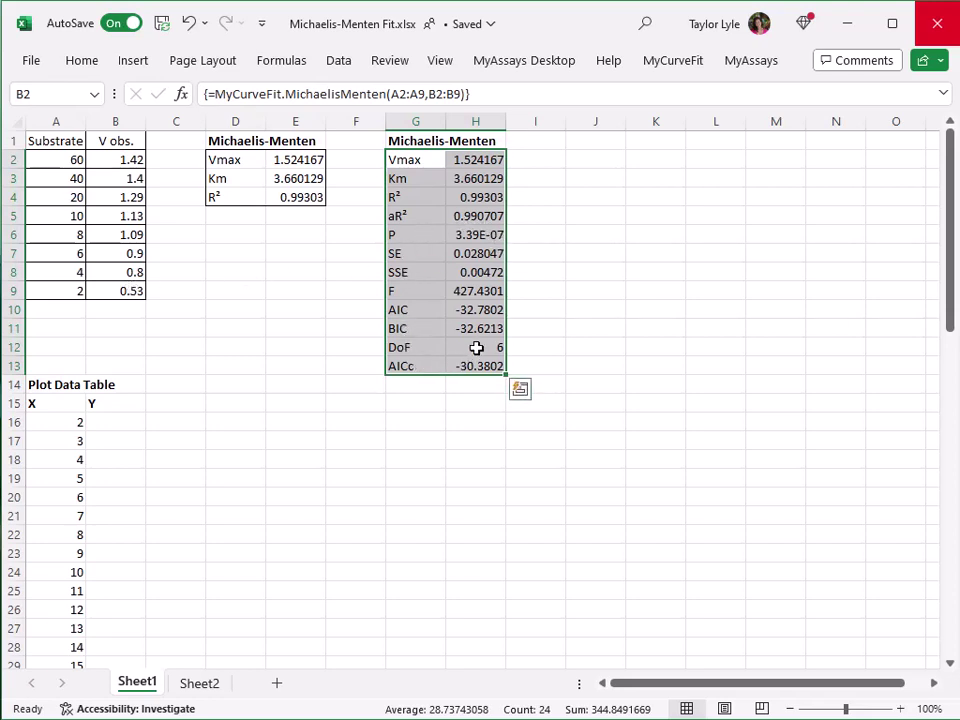
pyautogui.moveTo(430, 274); pyautogui.dragTo(492, 270)
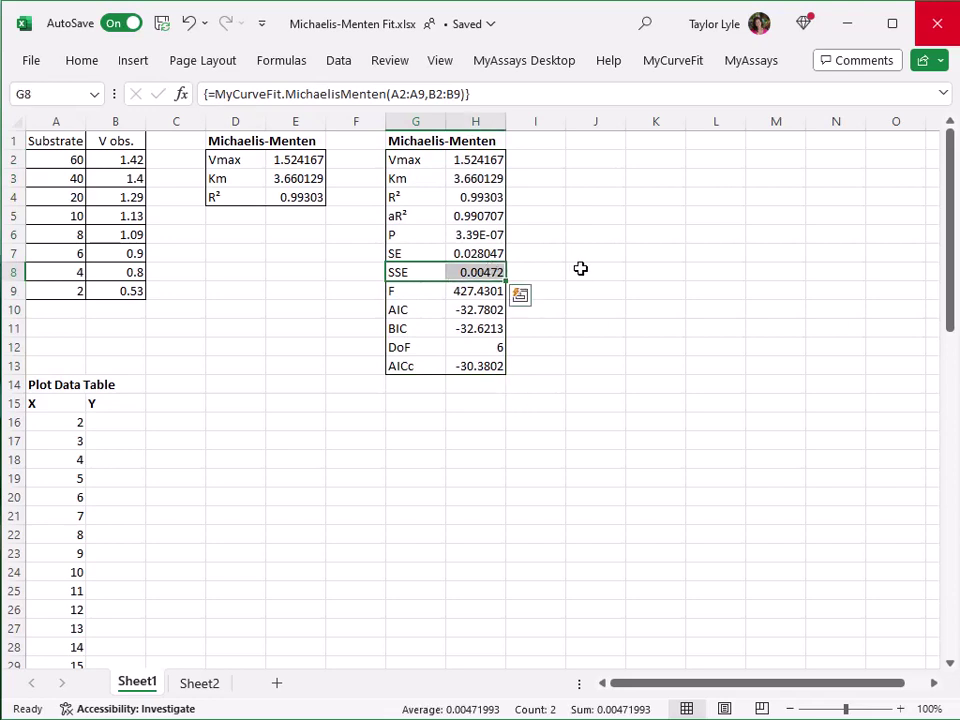
pyautogui.click(354, 349)
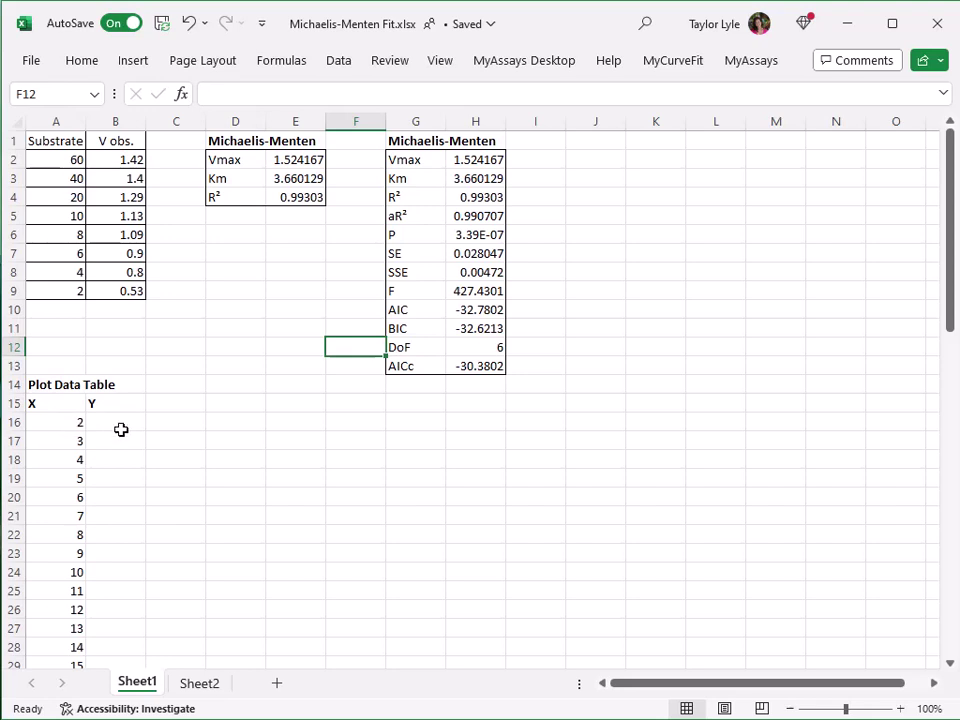
pyautogui.scroll(-20, 124, 422)
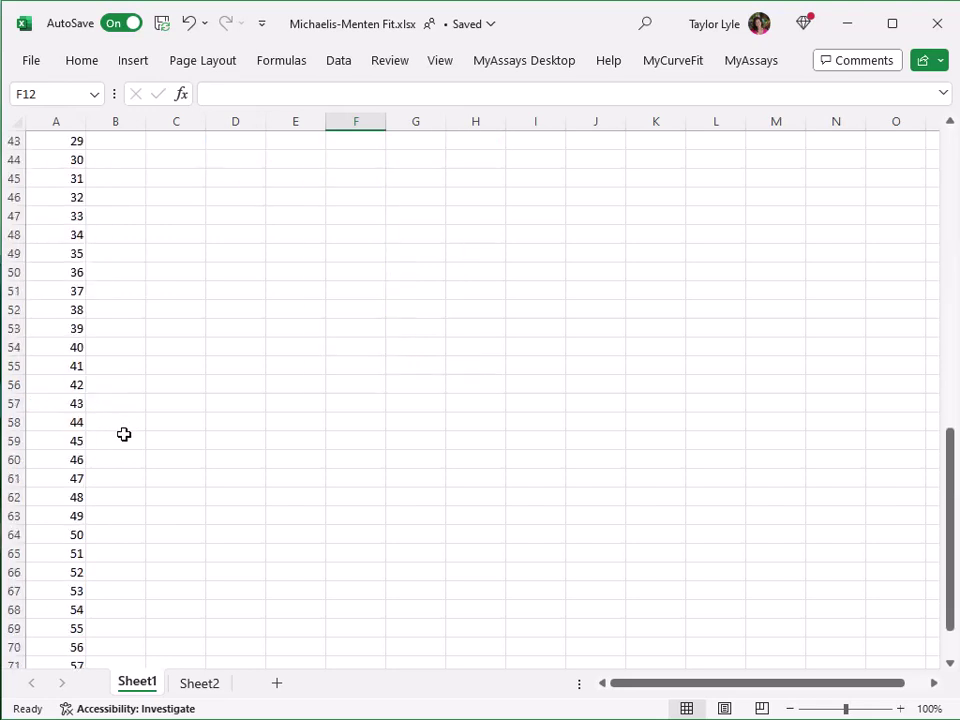
pyautogui.scroll(20, 217, 390)
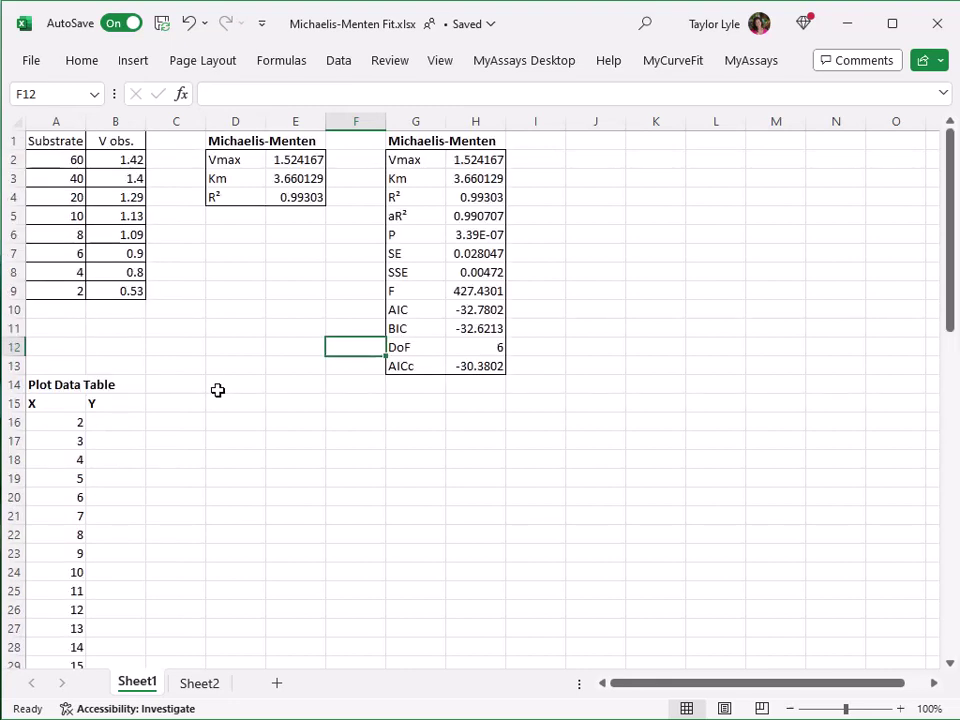
pyautogui.click(139, 424)
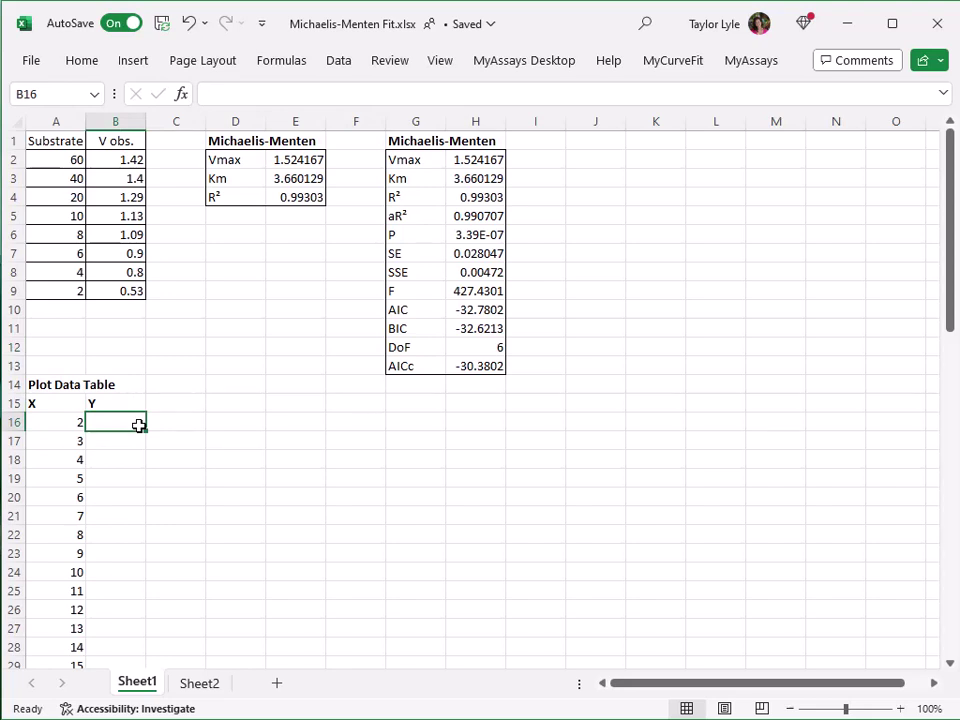
# In B16 enter =MyCurveFit.MichaelisMenten.CalcY($E$2:$E$3,A16), returning 0.538563 for X = 2.
pyautogui.write('=mycur')
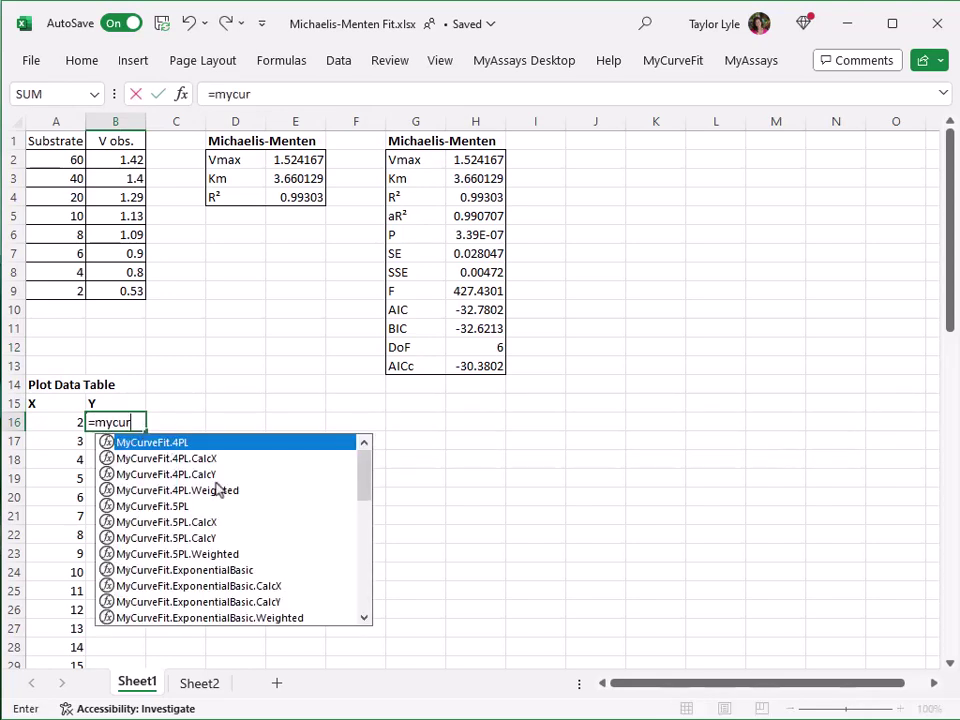
pyautogui.scroll(-6, 216, 491)
pyautogui.doubleClick(250, 570)
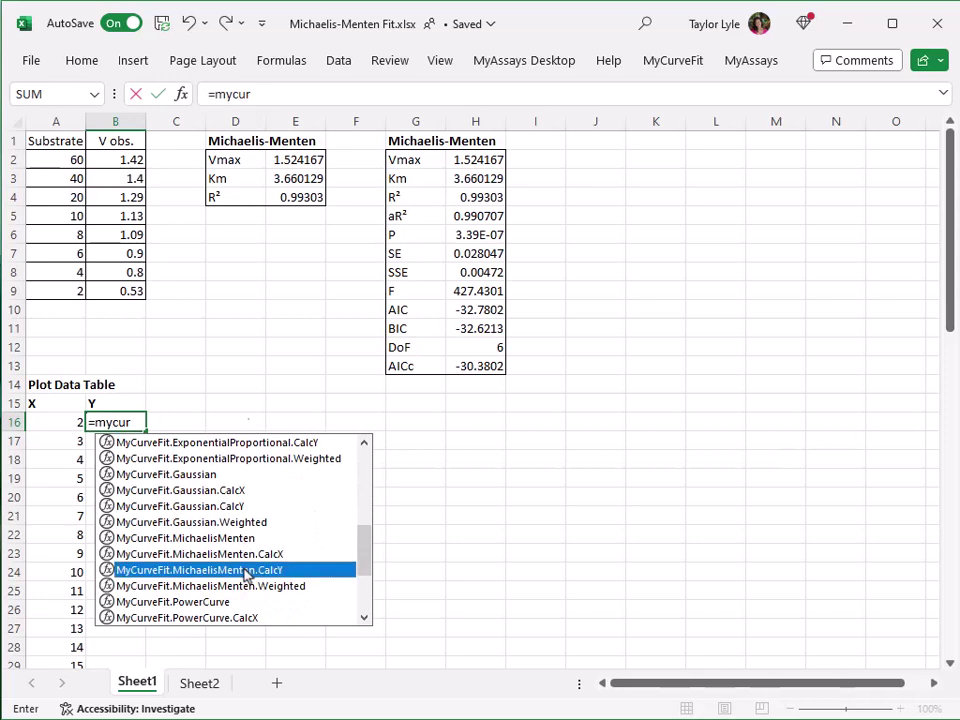
pyautogui.moveTo(296, 159); pyautogui.dragTo(296, 176)
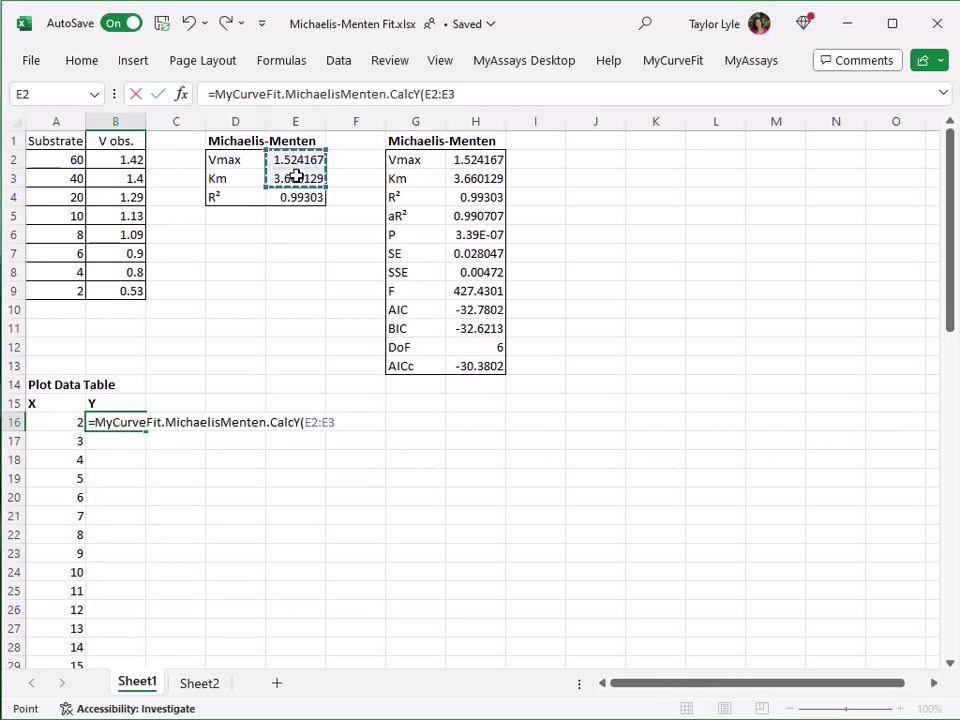
pyautogui.press('F4')
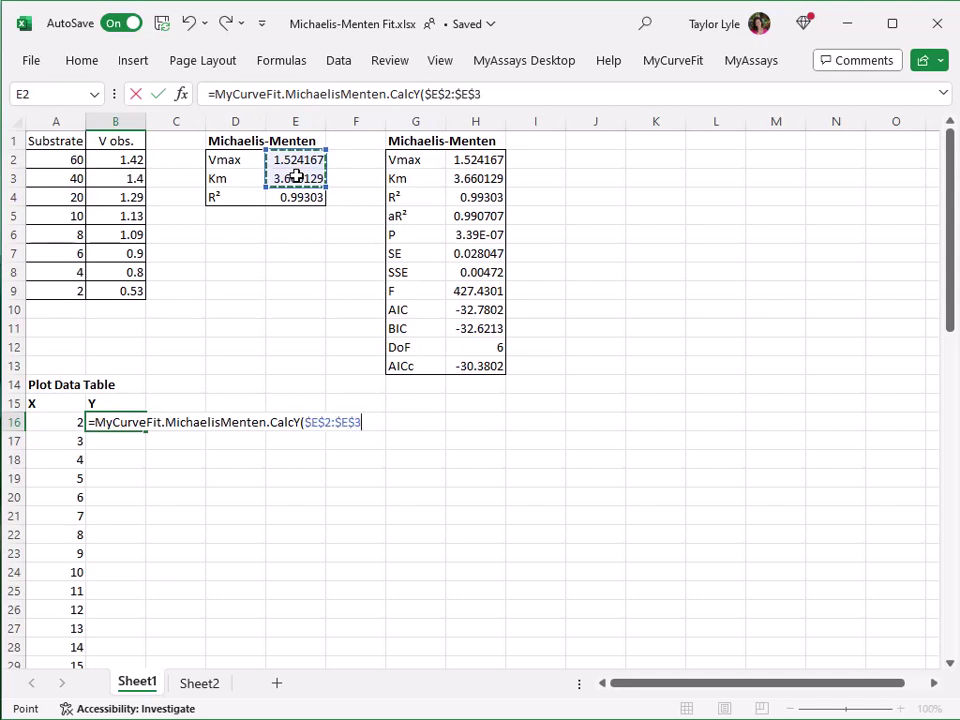
pyautogui.write(',')
pyautogui.click(58, 422)
pyautogui.press('Return')
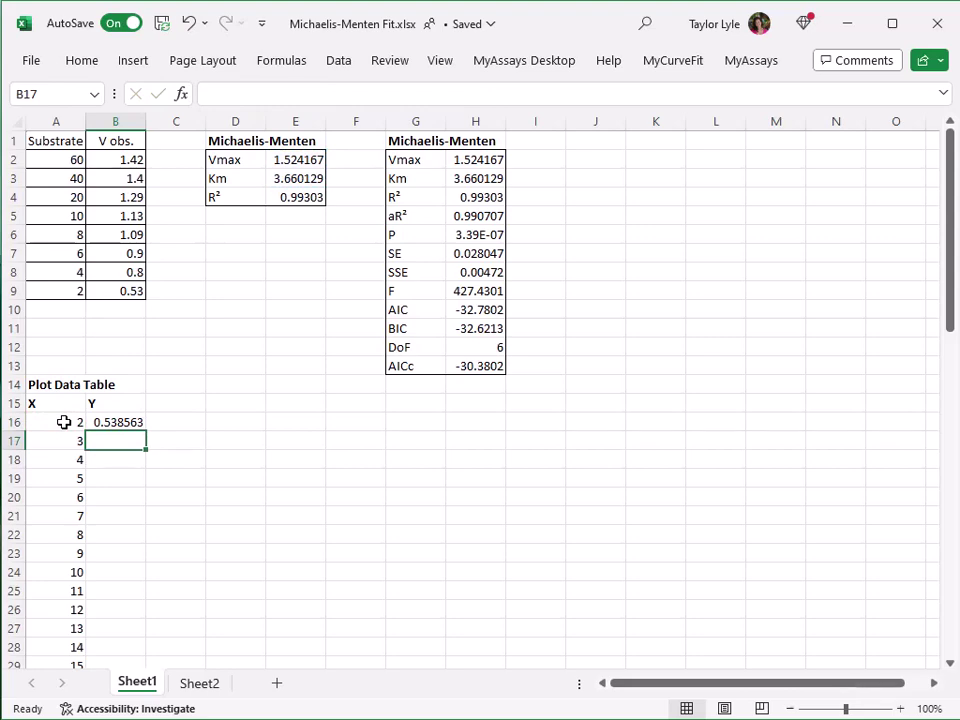
pyautogui.click(135, 422)
# Fill the fitted Y formula down to B74 and select the X and Y data A16:B74.
pyautogui.moveTo(143, 433); pyautogui.dragTo(161, 707)
pyautogui.scroll(14, 229, 521)
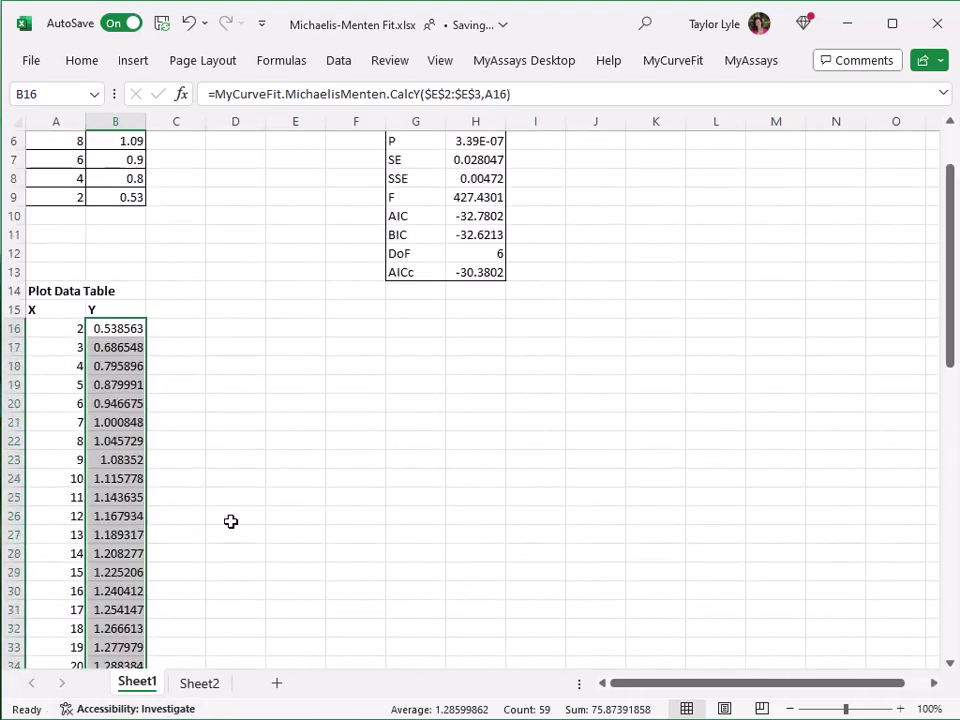
pyautogui.click(72, 334)
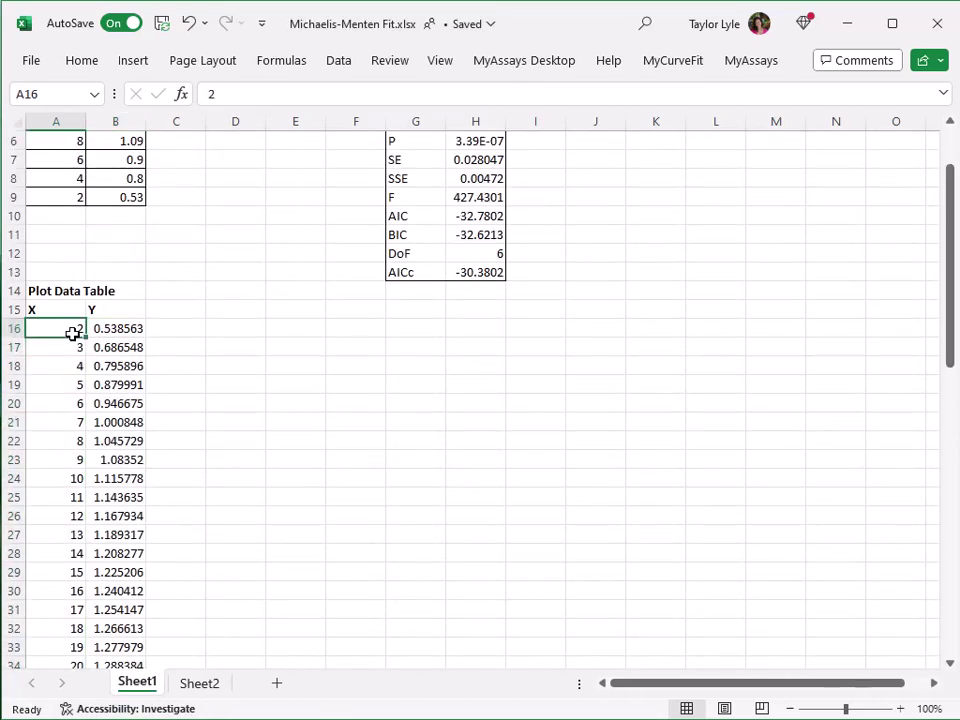
pyautogui.hotkey('ctrl', 'shift', 'Down')
pyautogui.hotkey('ctrl', 'shift', 'Right')
# Insert a plain scatter chart of the plot data and move it beside the Plot Data Table.
pyautogui.click(133, 60)
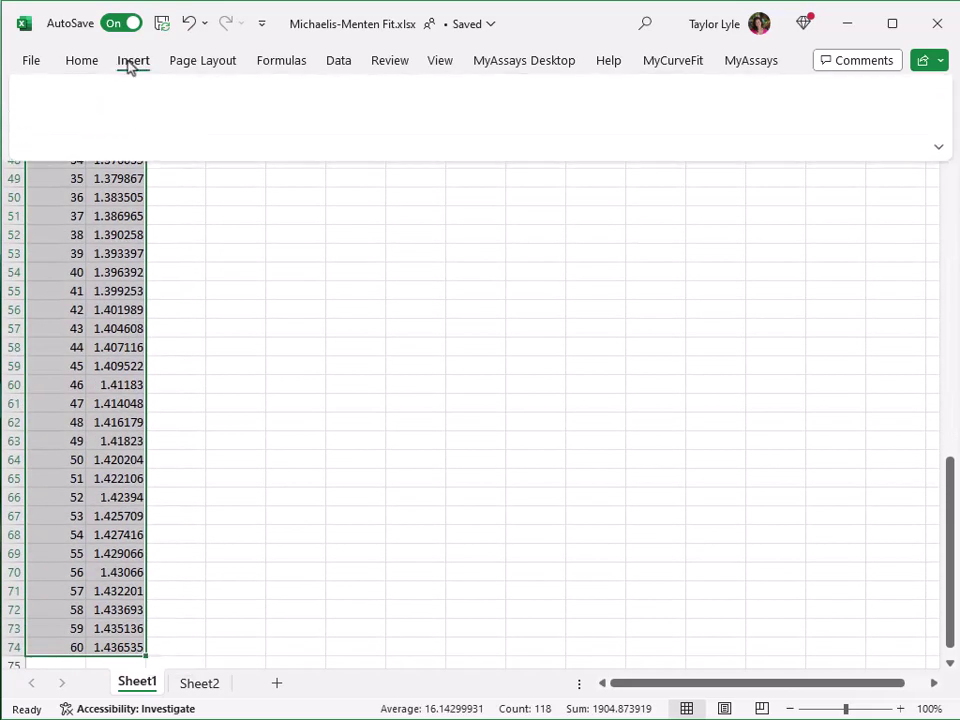
pyautogui.click(278, 140)
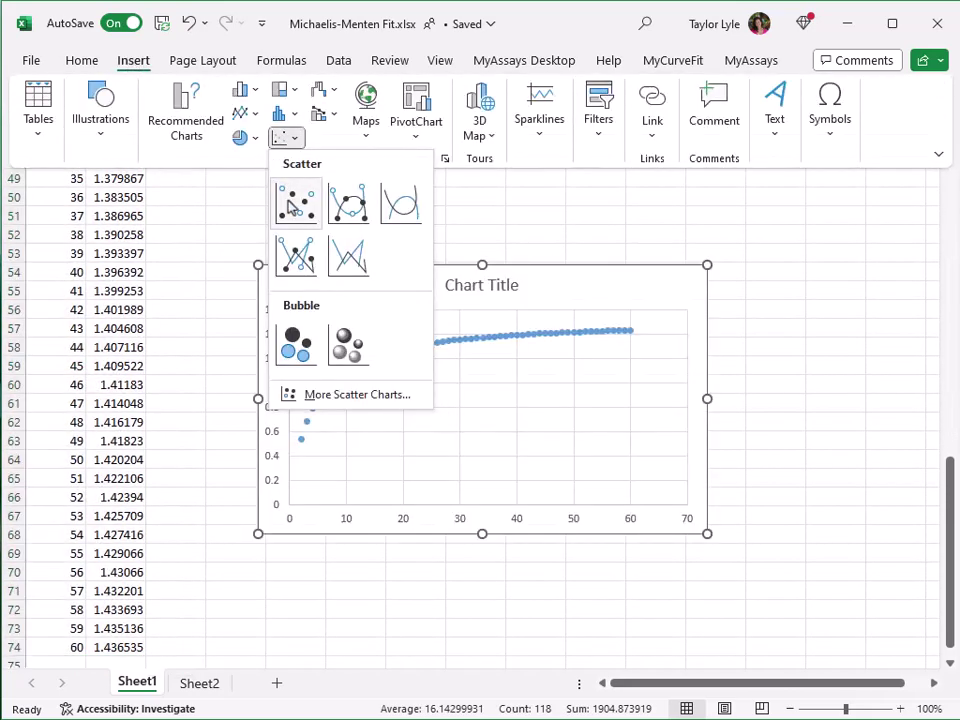
pyautogui.click(292, 204)
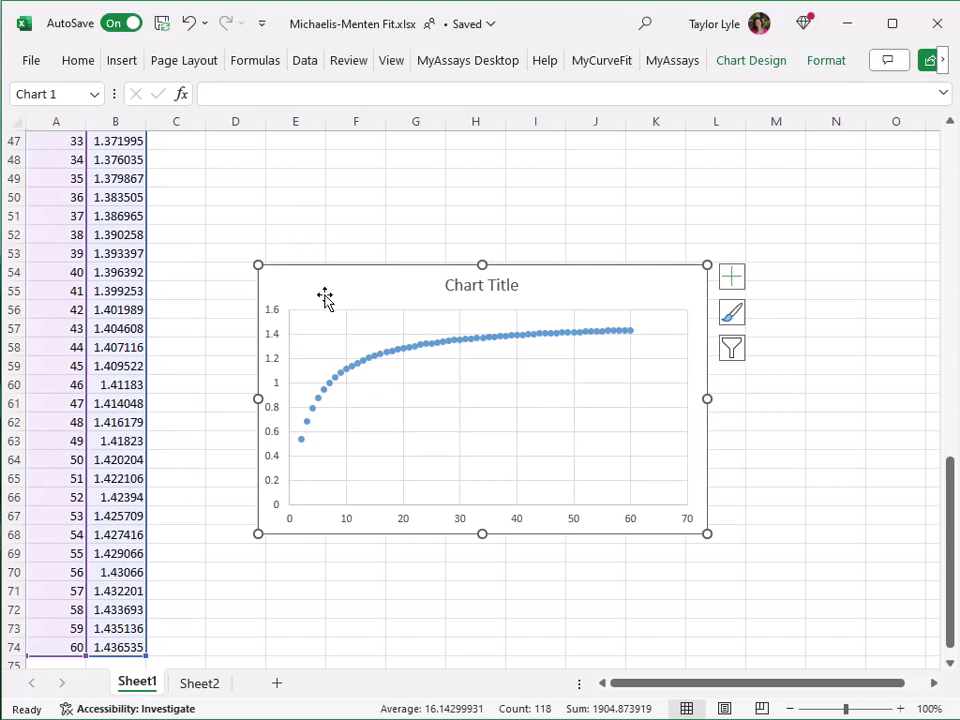
pyautogui.moveTo(326, 298); pyautogui.dragTo(266, 191)
pyautogui.scroll(5, 292, 309)
pyautogui.scroll(7, 292, 309)
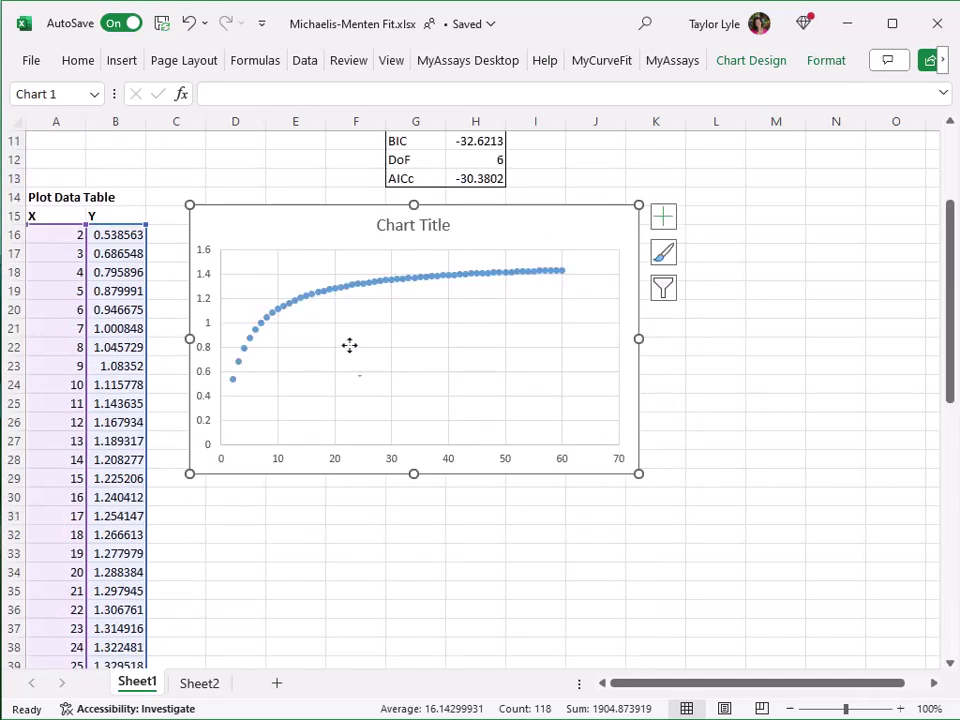
pyautogui.scroll(3, 349, 345)
pyautogui.rightClick(400, 467)
# Format the fitted series as a solid smoothed line with markers set to None.
pyautogui.click(452, 669)
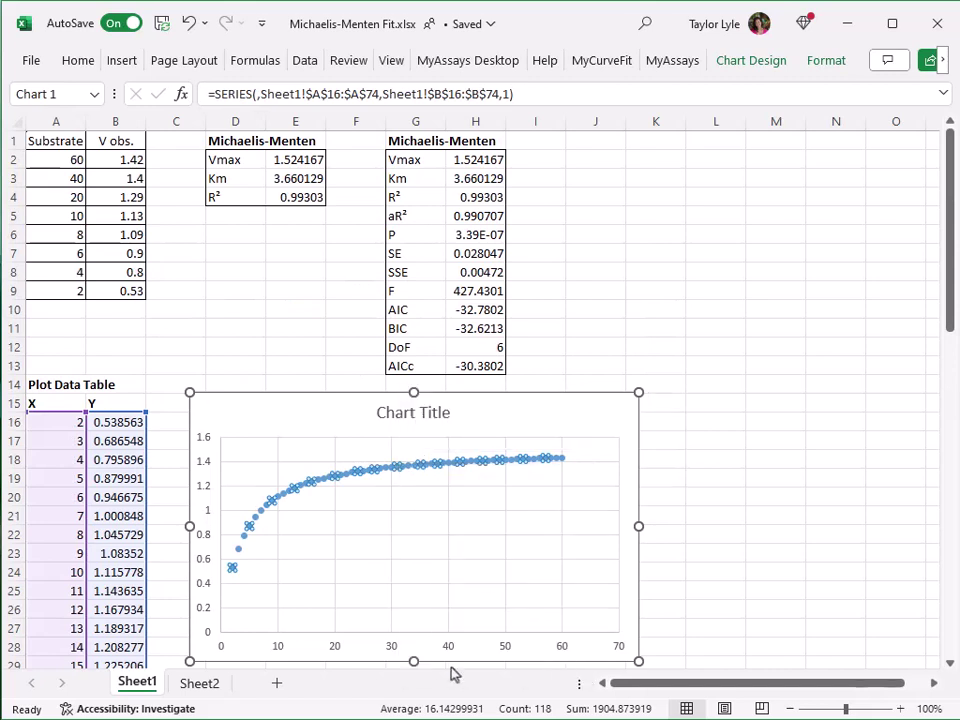
pyautogui.click(722, 199)
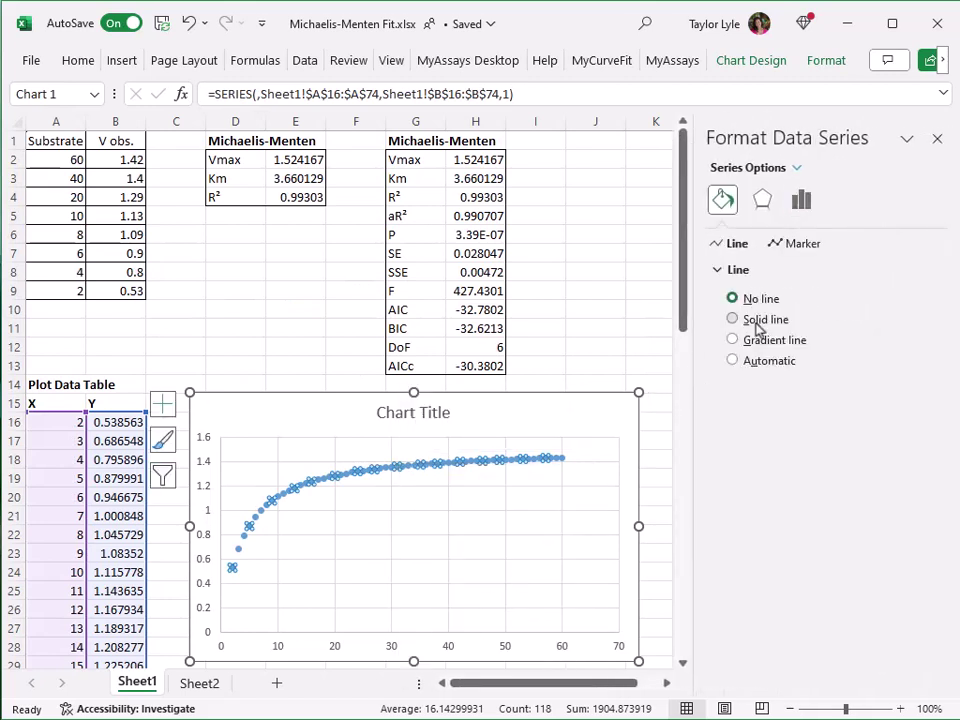
pyautogui.click(754, 319)
pyautogui.click(790, 666)
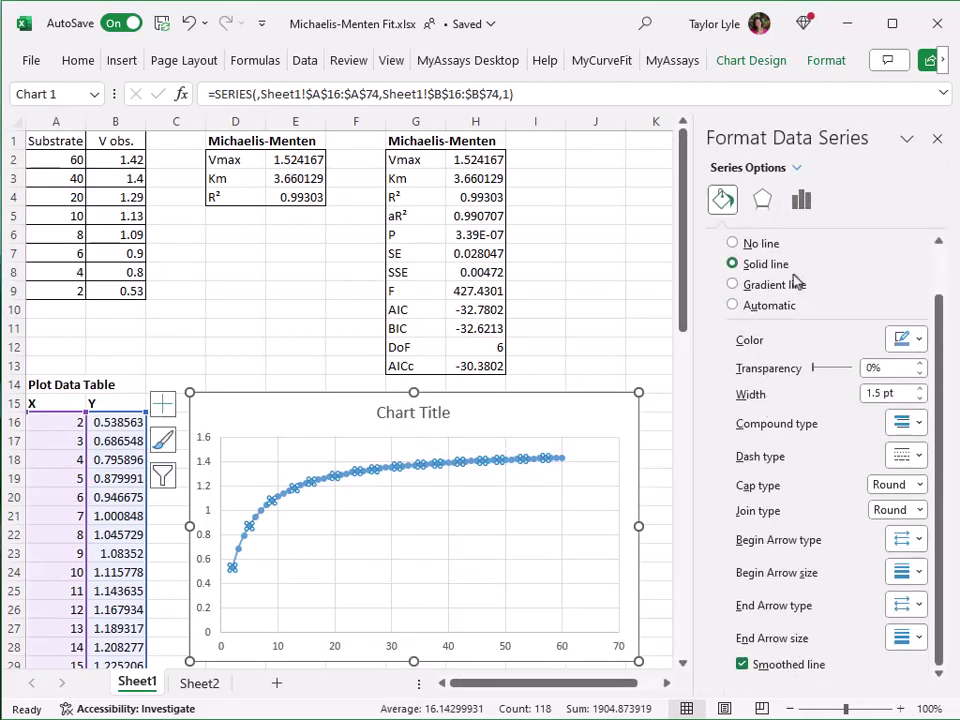
pyautogui.scroll(2, 795, 255)
pyautogui.click(797, 246)
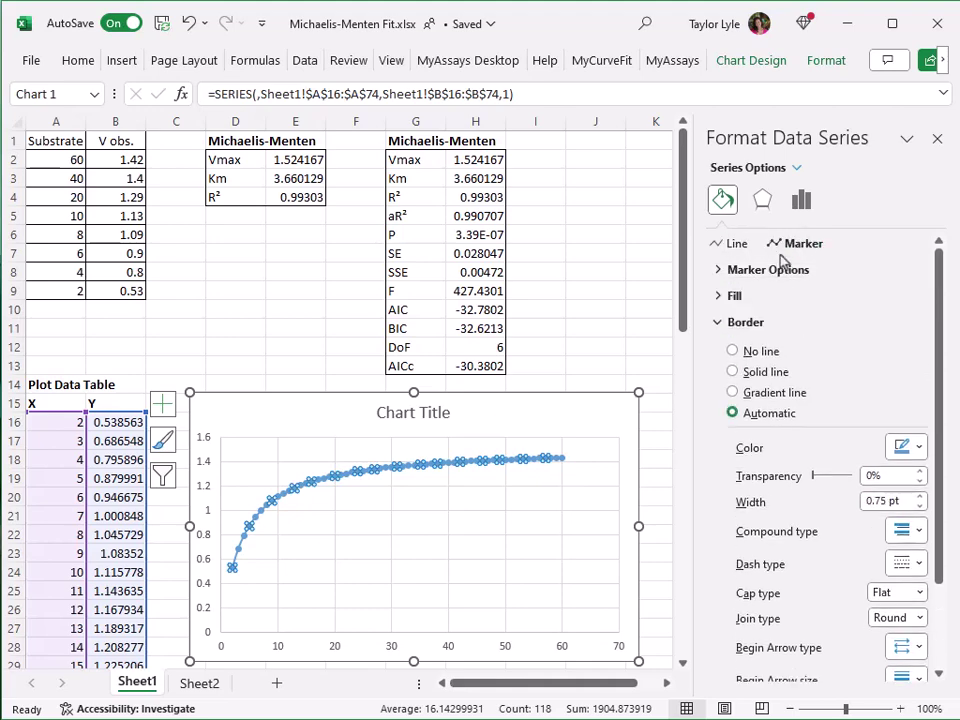
pyautogui.click(740, 270)
pyautogui.click(745, 318)
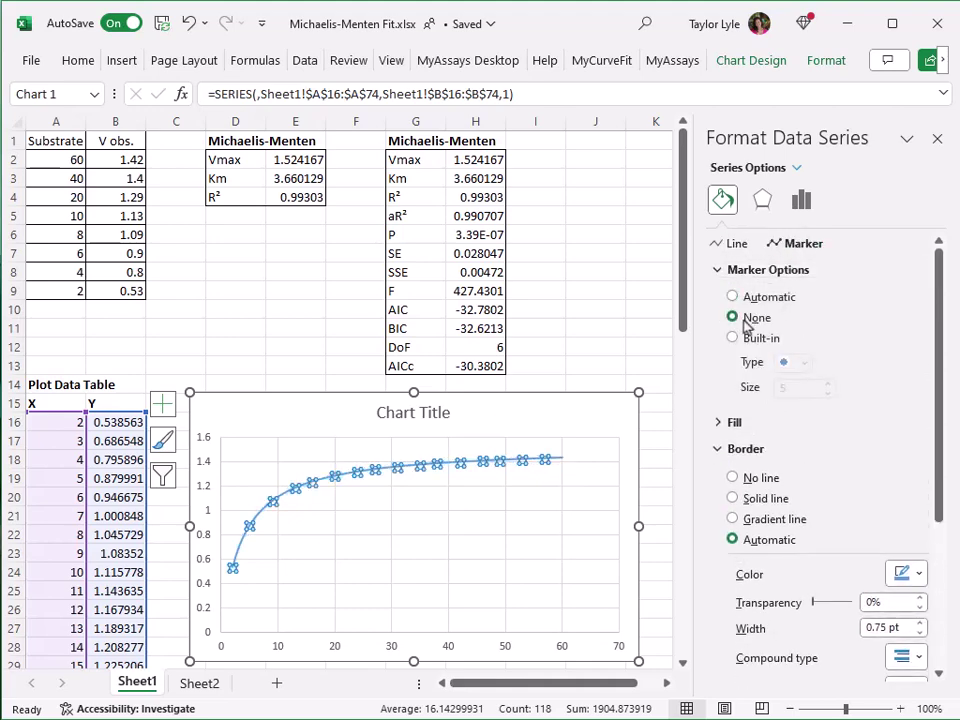
pyautogui.click(591, 408)
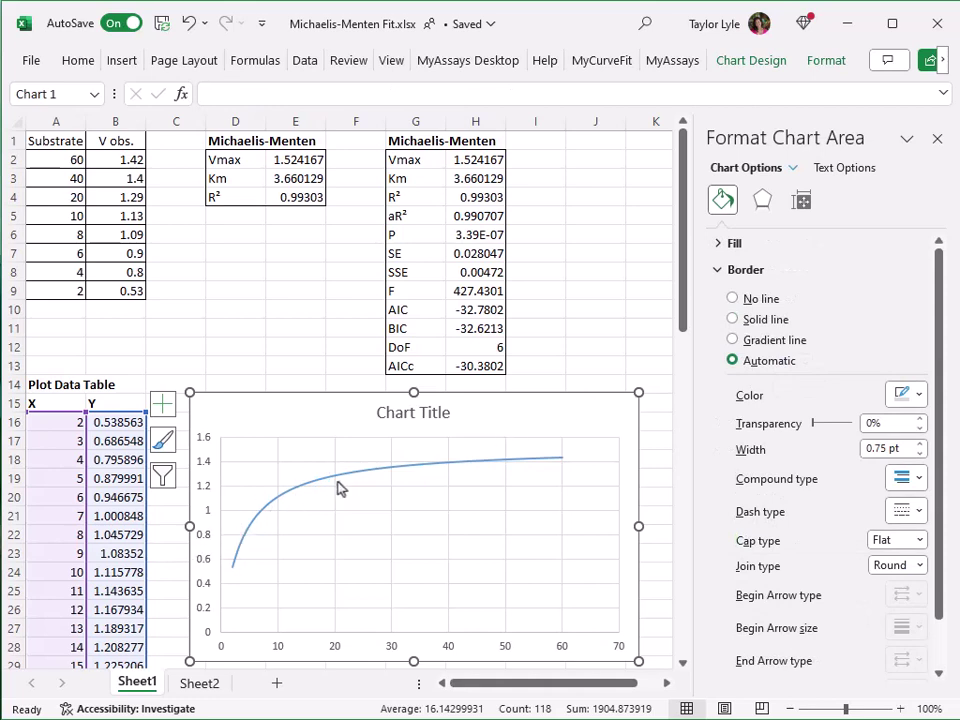
pyautogui.moveTo(508, 467)
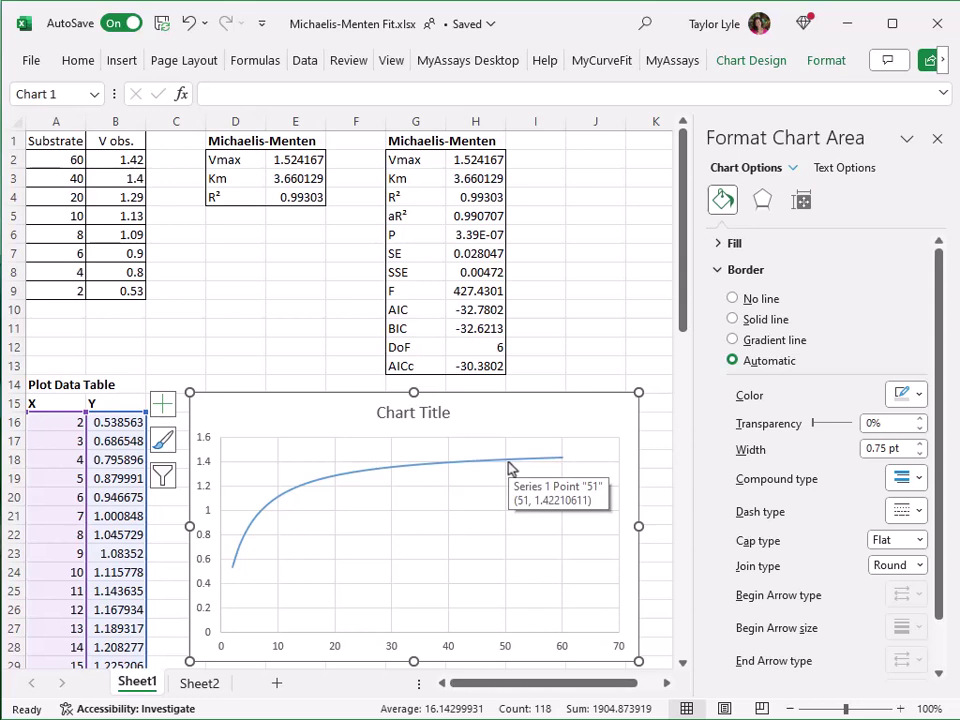
# Add a chart series named Calibrators with X values A2:A9 and Y values B2:B9.
pyautogui.rightClick(427, 511)
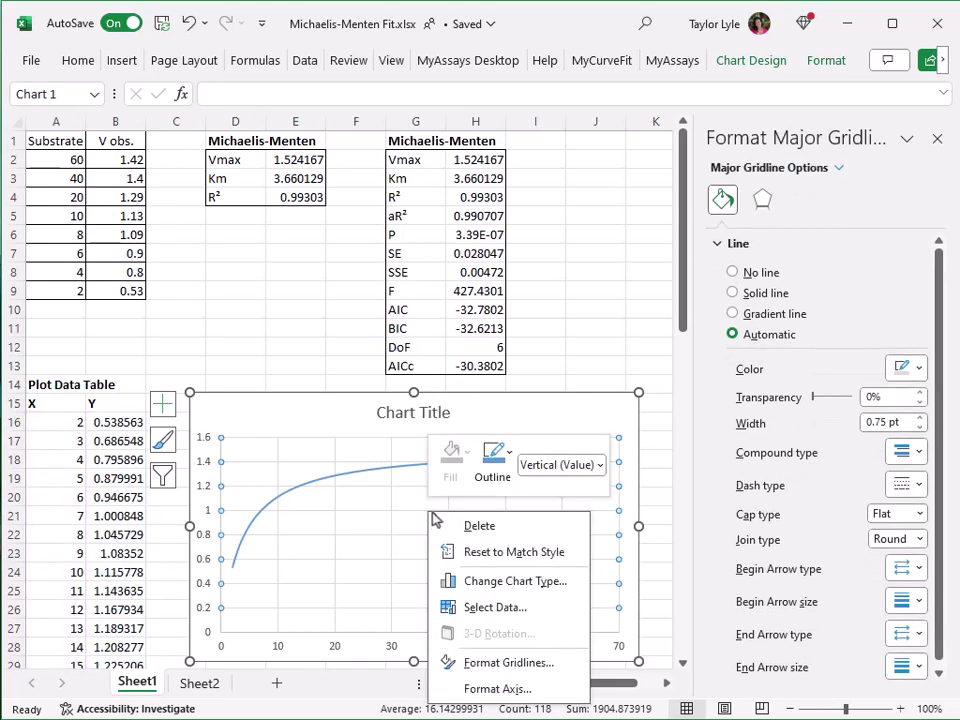
pyautogui.click(474, 606)
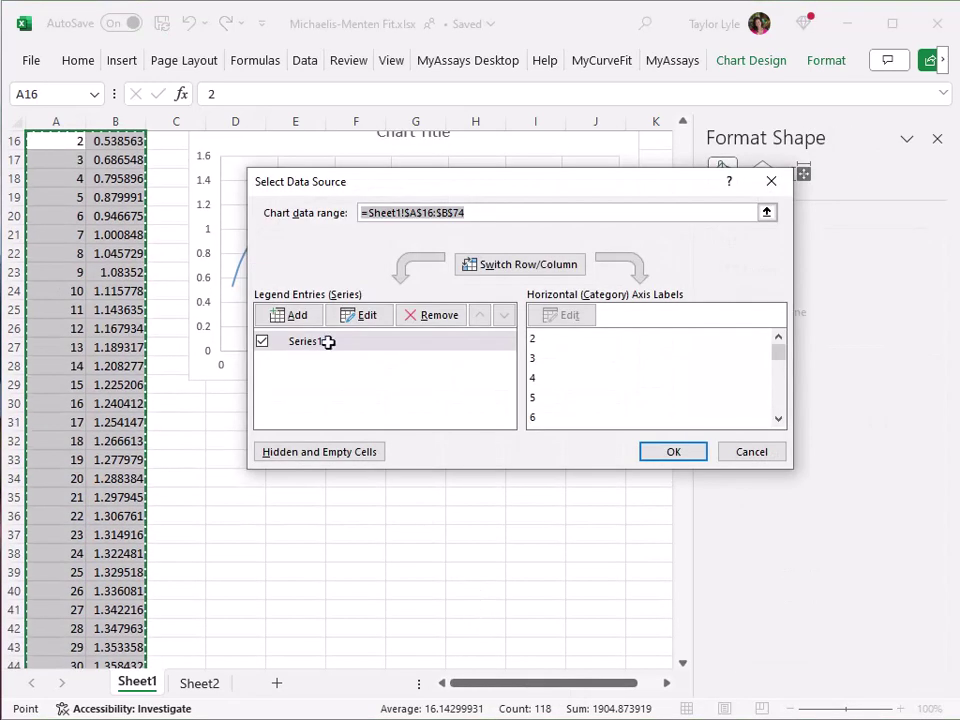
pyautogui.click(284, 315)
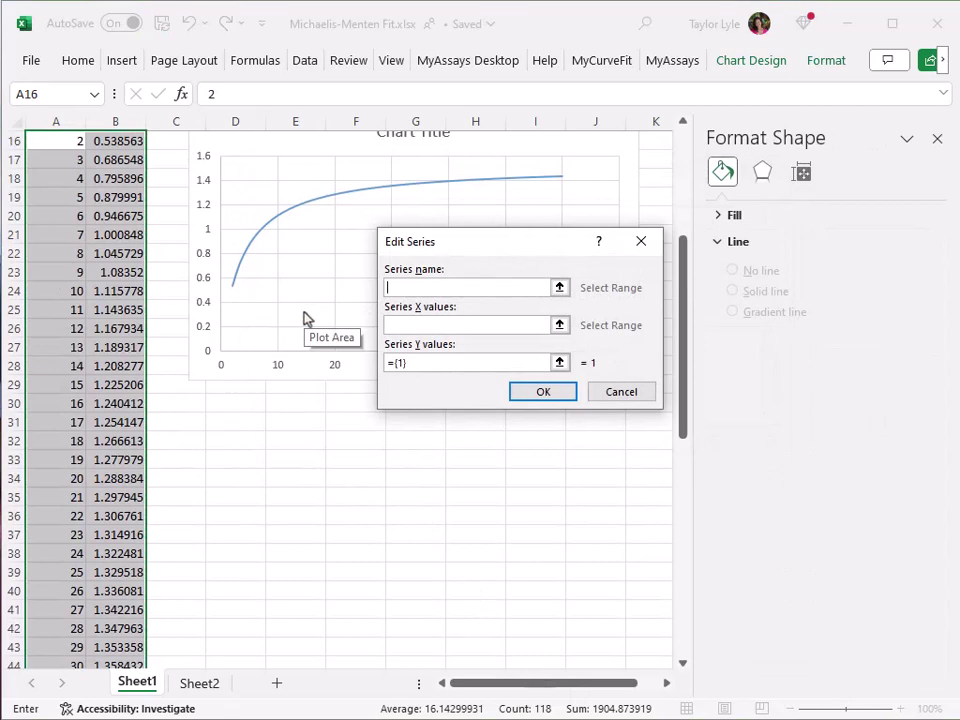
pyautogui.write('Calibrators')
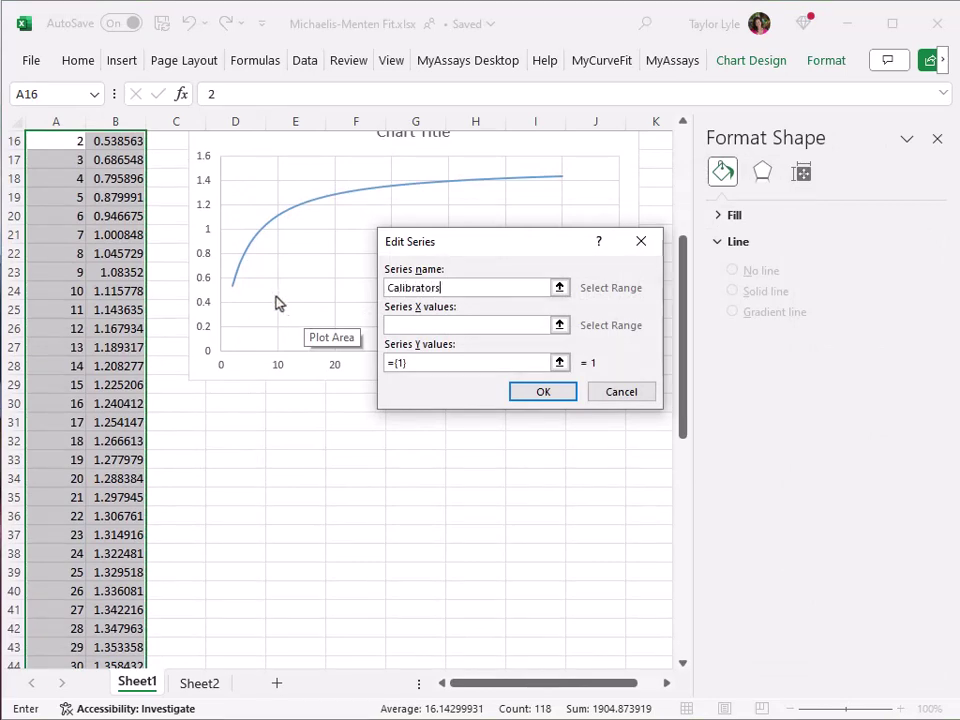
pyautogui.press('Tab')
pyautogui.scroll(5, 279, 300)
pyautogui.moveTo(58, 158); pyautogui.dragTo(60, 290)
pyautogui.click(559, 362)
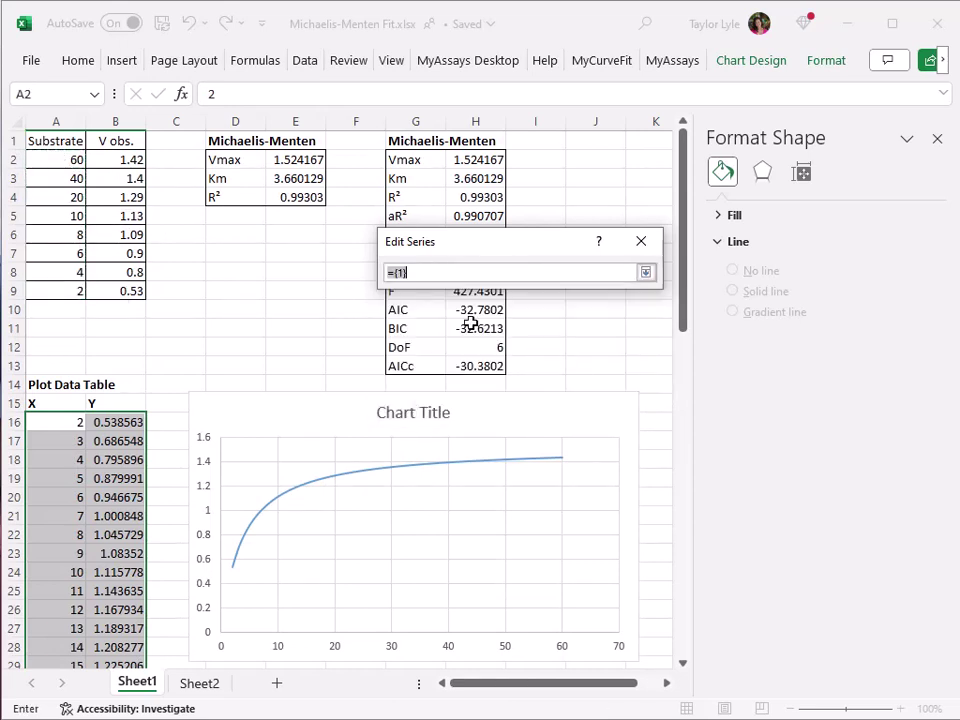
pyautogui.moveTo(125, 160); pyautogui.dragTo(128, 287)
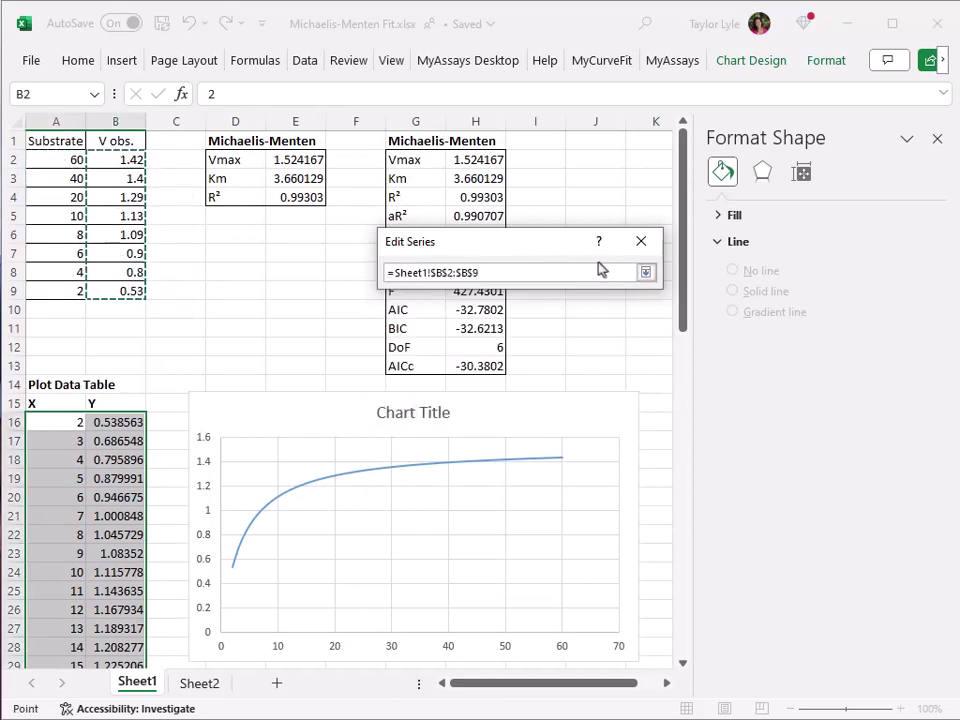
pyautogui.click(646, 273)
pyautogui.click(558, 391)
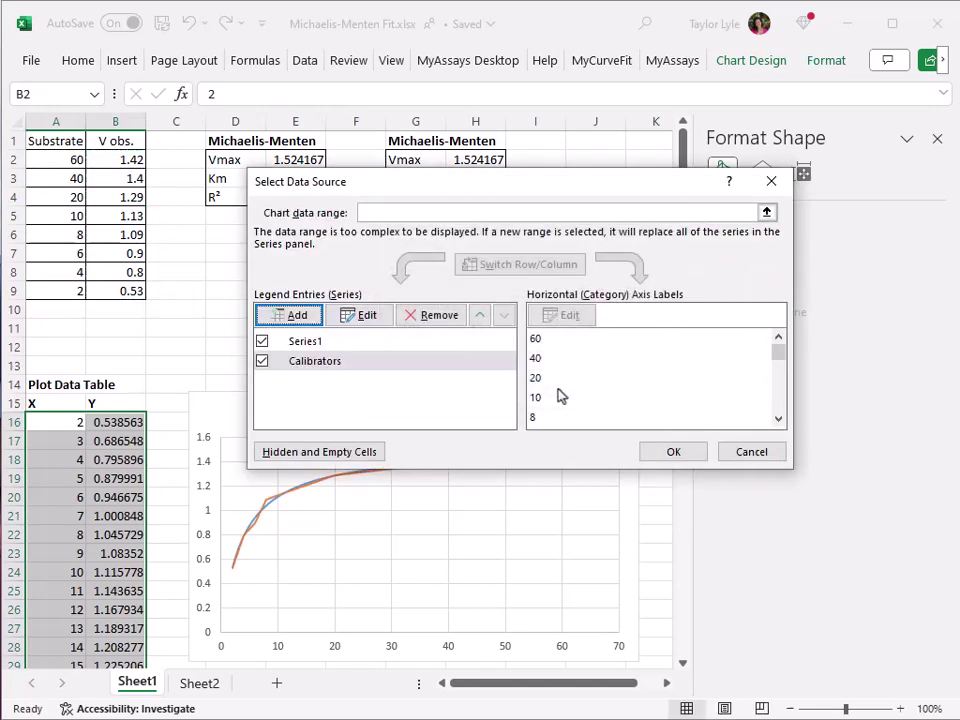
pyautogui.click(652, 451)
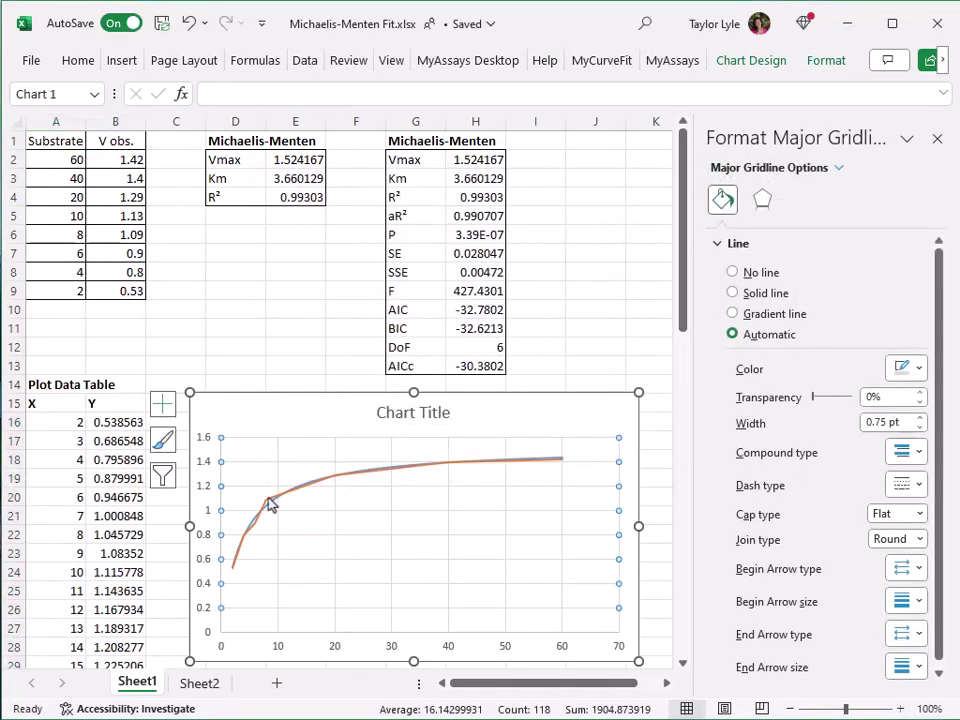
# Give the Calibrators series No line and Automatic markers so it shows as orange points.
pyautogui.rightClick(272, 506)
pyautogui.click(365, 697)
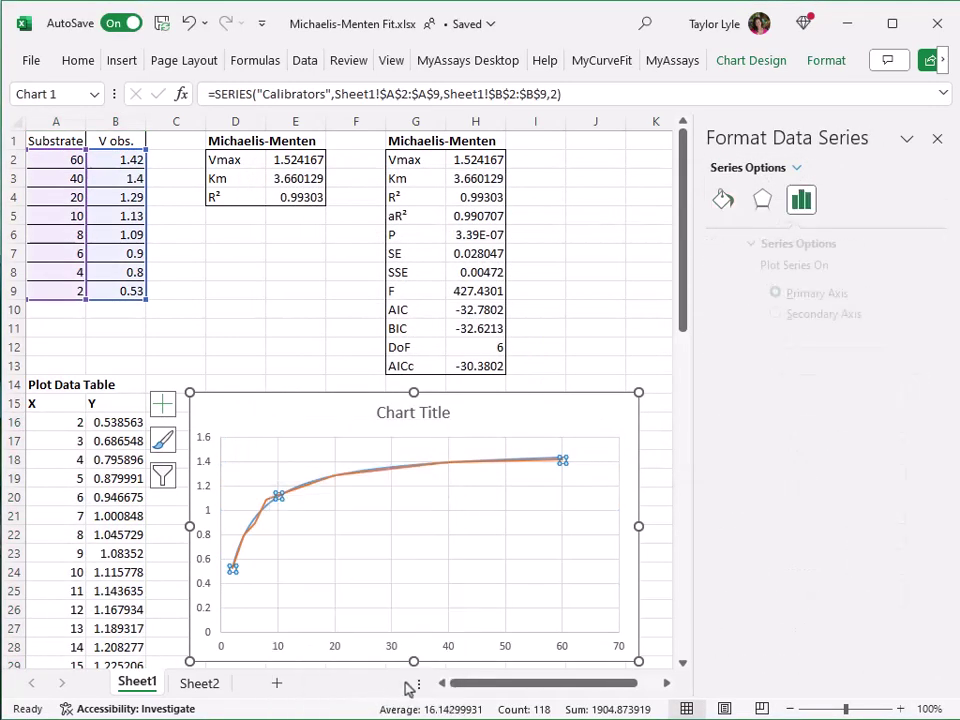
pyautogui.click(723, 199)
pyautogui.click(733, 298)
pyautogui.click(800, 244)
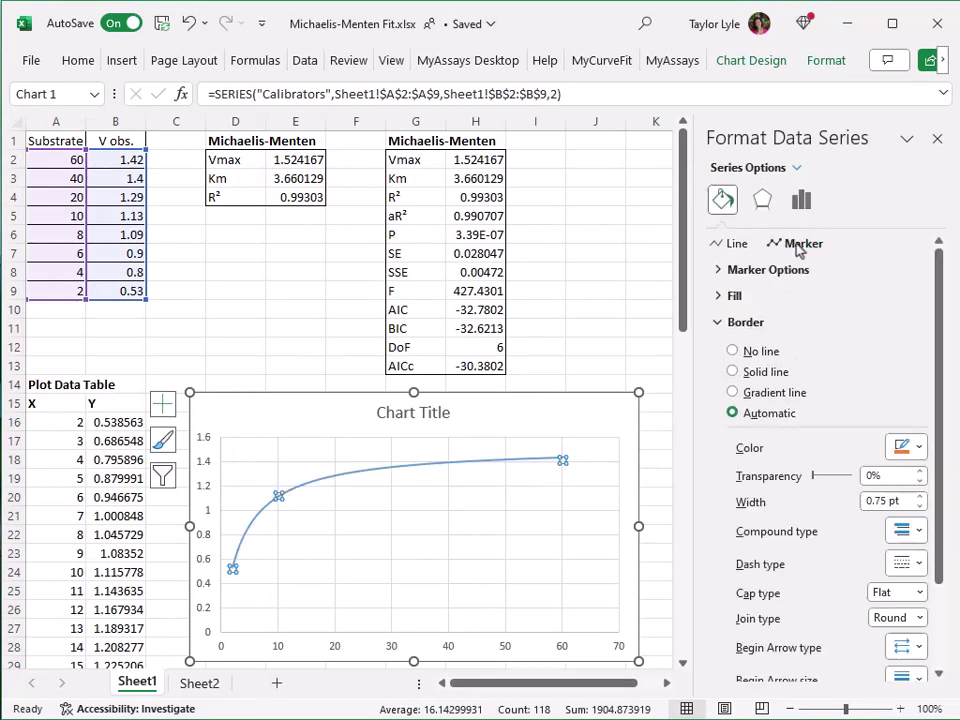
pyautogui.click(745, 270)
pyautogui.click(760, 298)
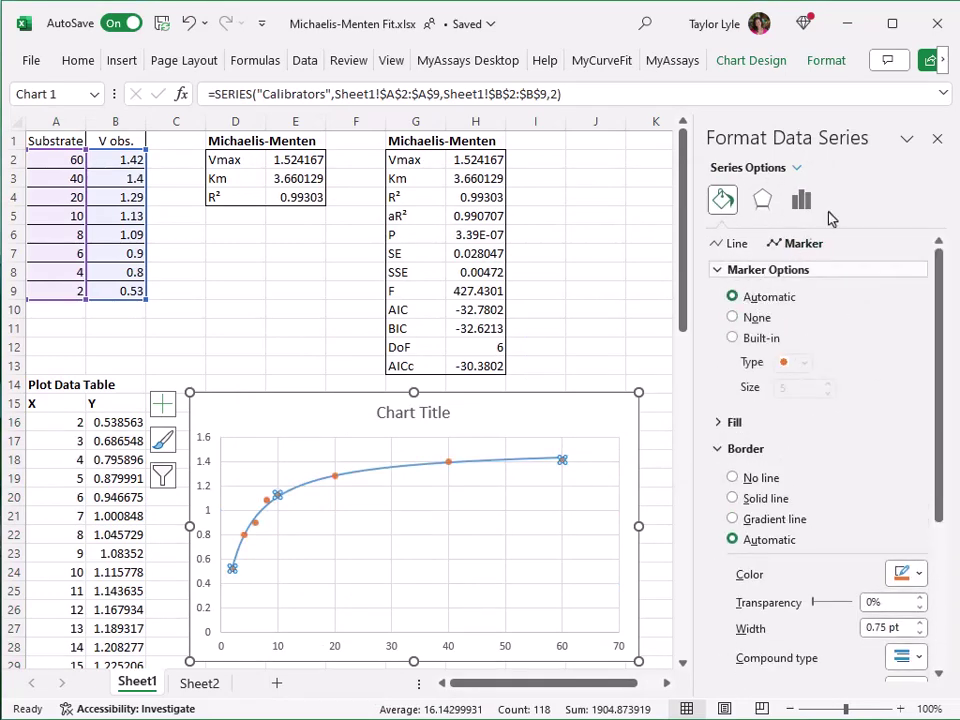
pyautogui.click(937, 138)
pyautogui.click(578, 395)
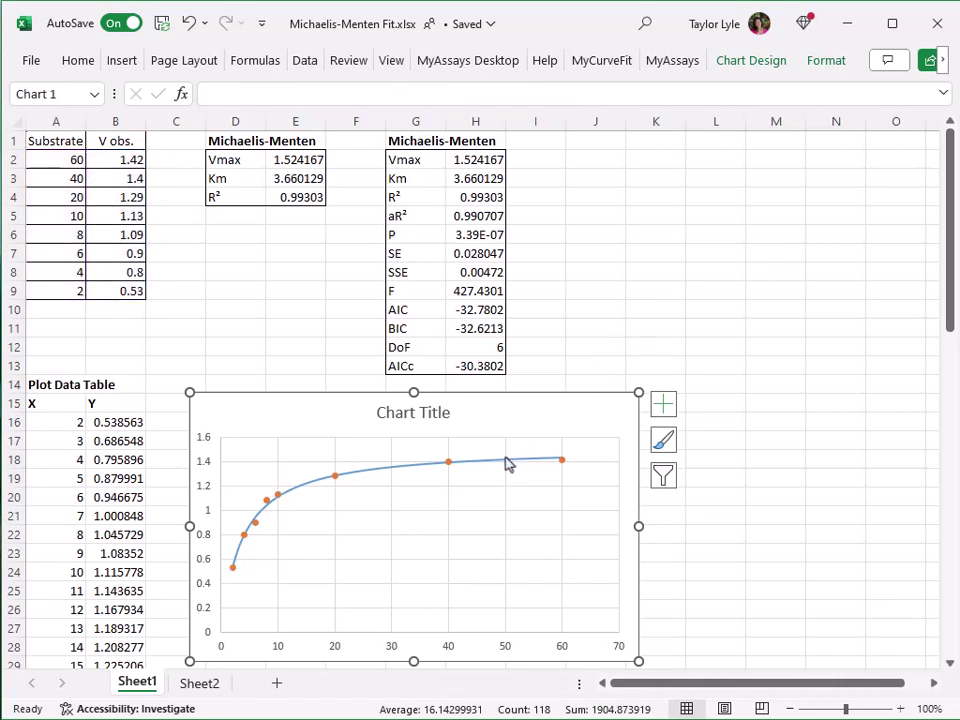
pyautogui.moveTo(452, 468)
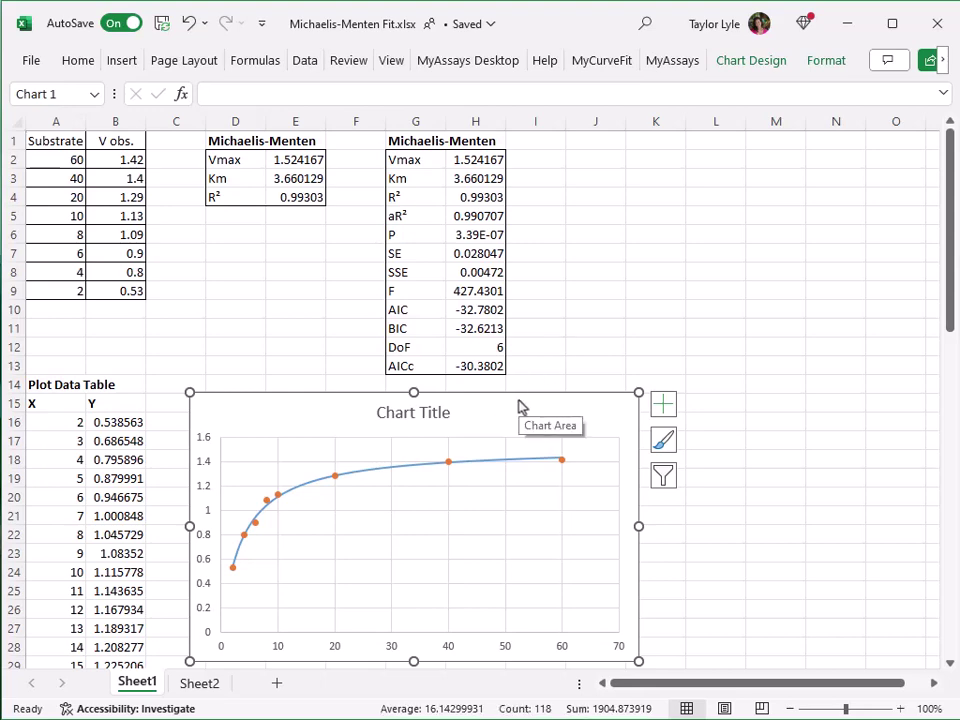
# Copy A2:B9 from Sheet2 over Sheet1's A2:B9, refitting to Vmax 1.348001 and Km 4.915937.
pyautogui.click(205, 685)
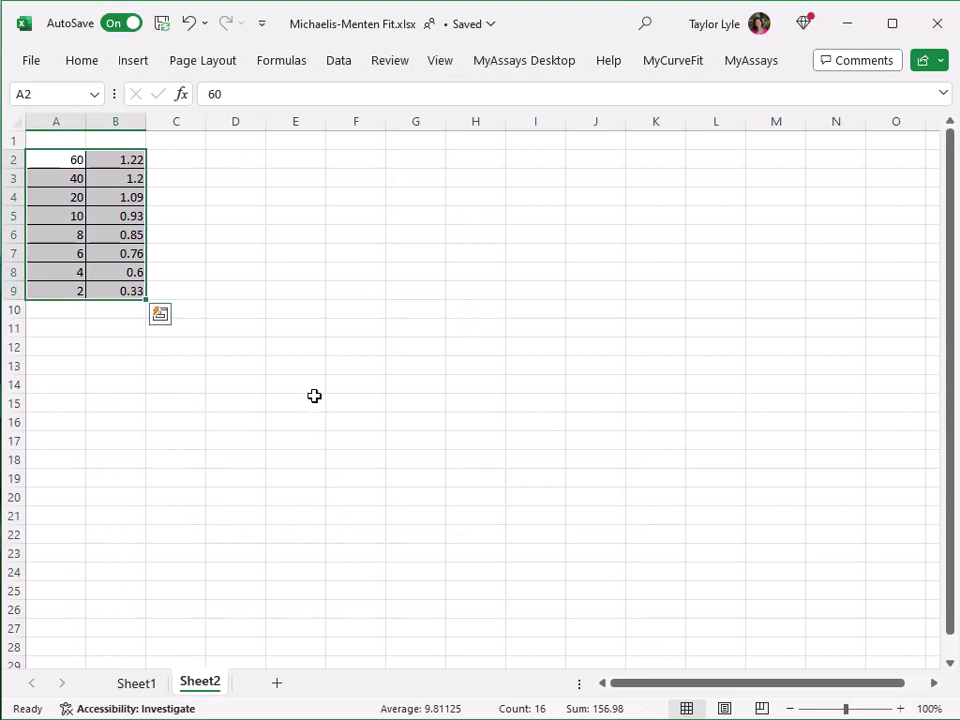
pyautogui.hotkey('ctrl', 'c')
pyautogui.click(150, 683)
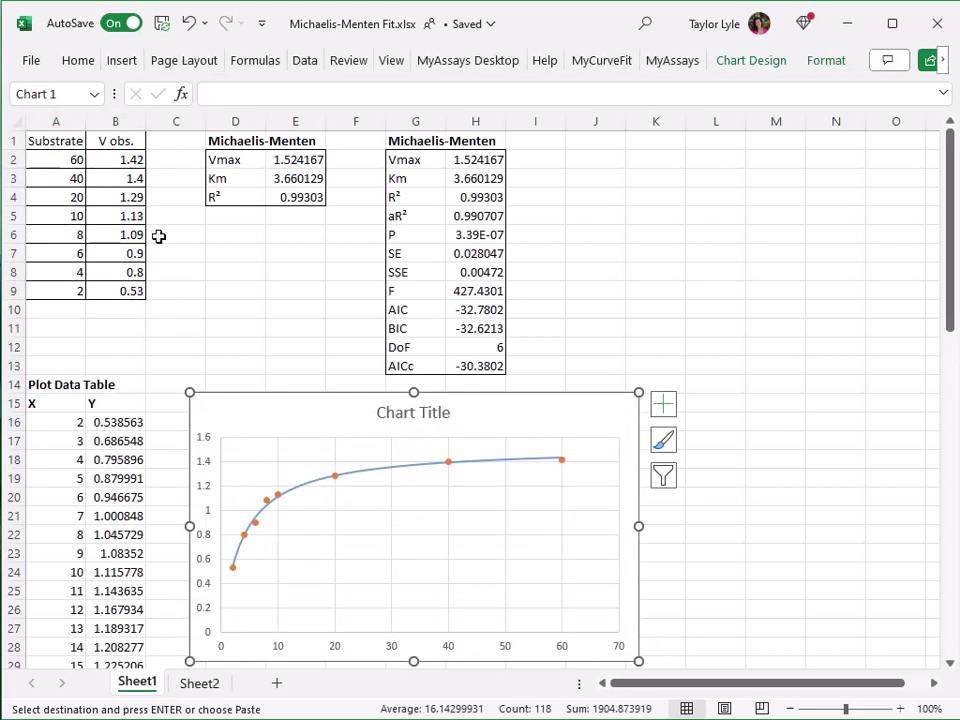
pyautogui.moveTo(54, 156); pyautogui.dragTo(115, 287)
pyautogui.hotkey('ctrl', 'v')
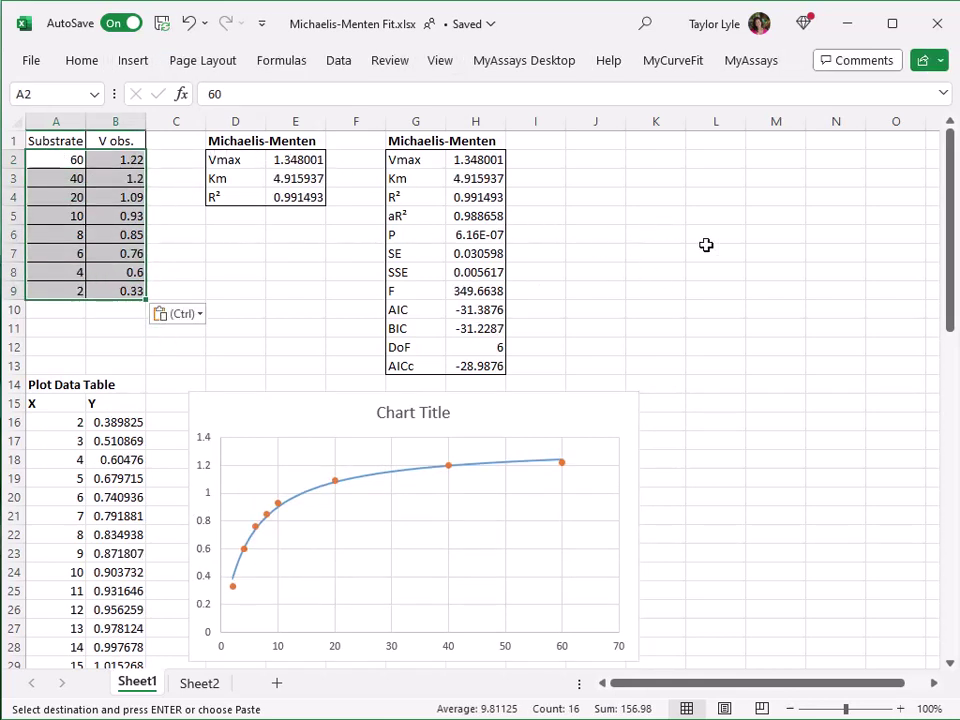
pyautogui.moveTo(499, 477)
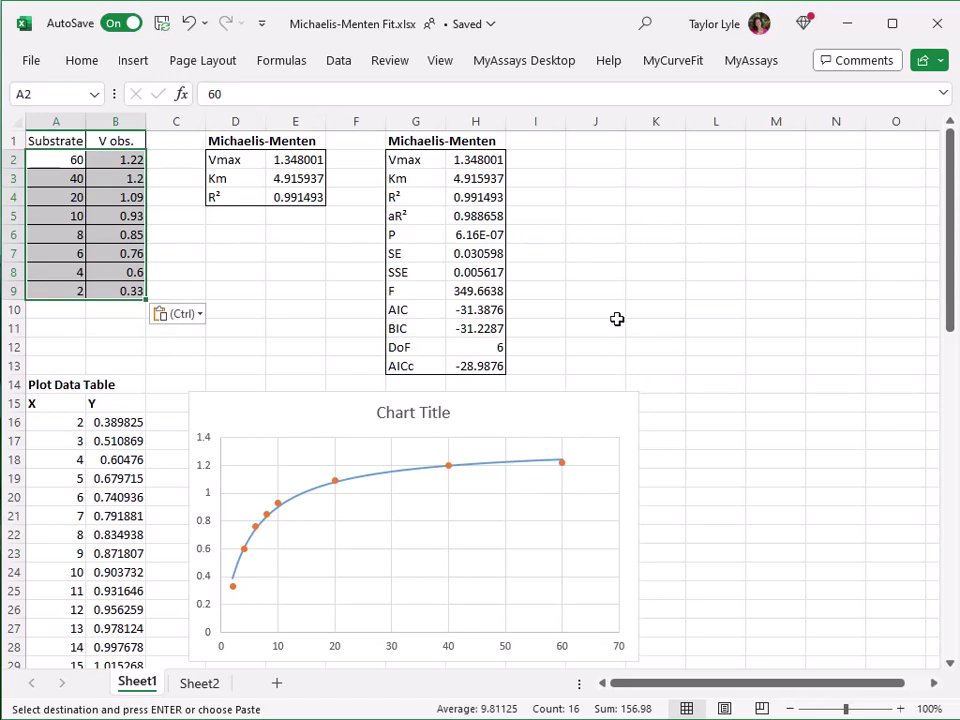